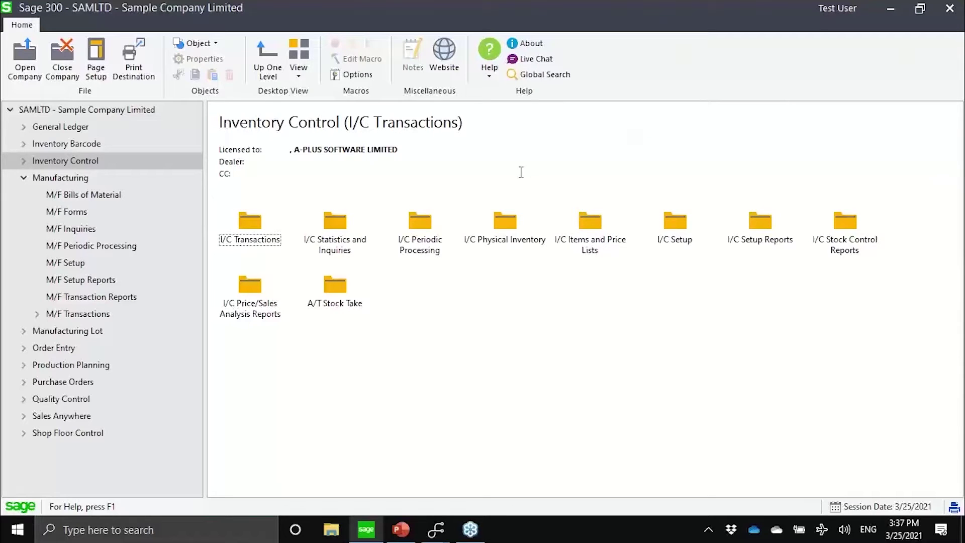
Collapse Manufacturing and open A/T Stock Take under Inventory Control
{"action": "left_click", "coordinate": [23, 178]}
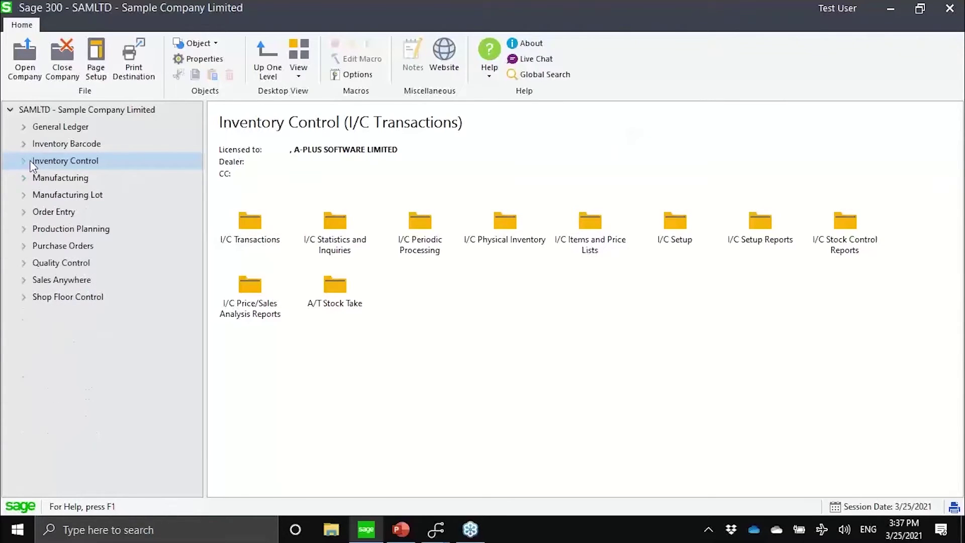
{"action": "left_click", "coordinate": [24, 161]}
{"action": "left_click", "coordinate": [67, 179]}
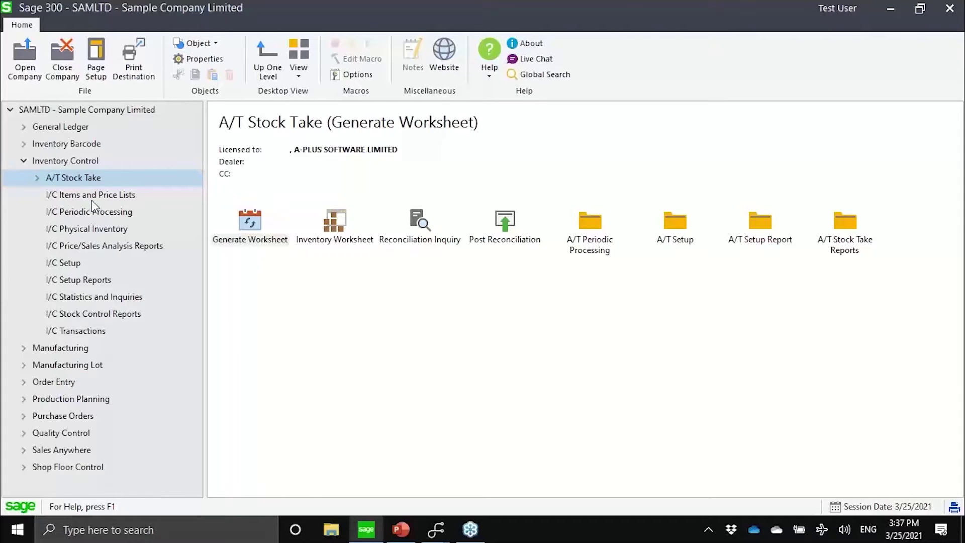
Look over I/C Physical Inventory, then go back to A/T Stock Take's sub-areas
{"action": "left_click", "coordinate": [97, 230]}
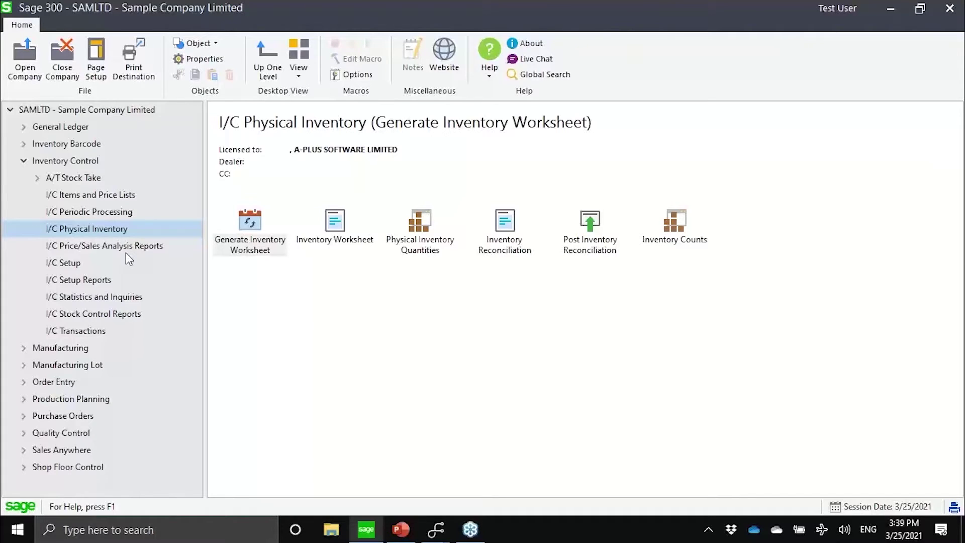
{"action": "left_click", "coordinate": [95, 182]}
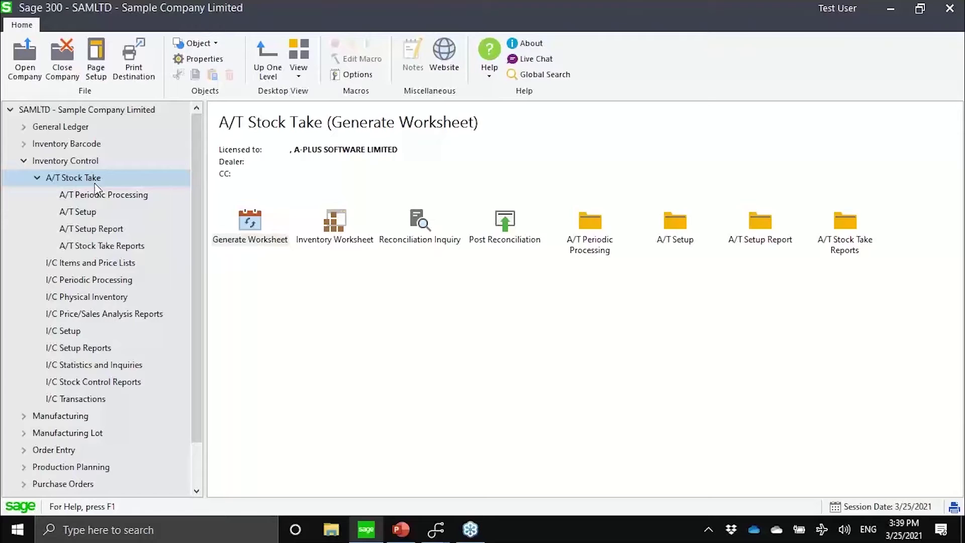
In A/T Setup User Master, review the counter user's linked Sage user and all-location permission
{"action": "double_click", "coordinate": [681, 240]}
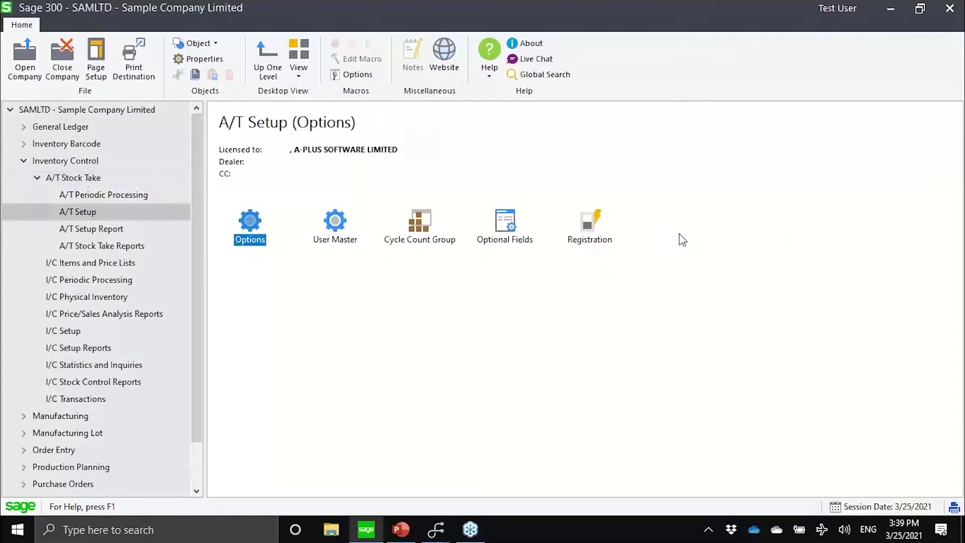
{"action": "double_click", "coordinate": [352, 241]}
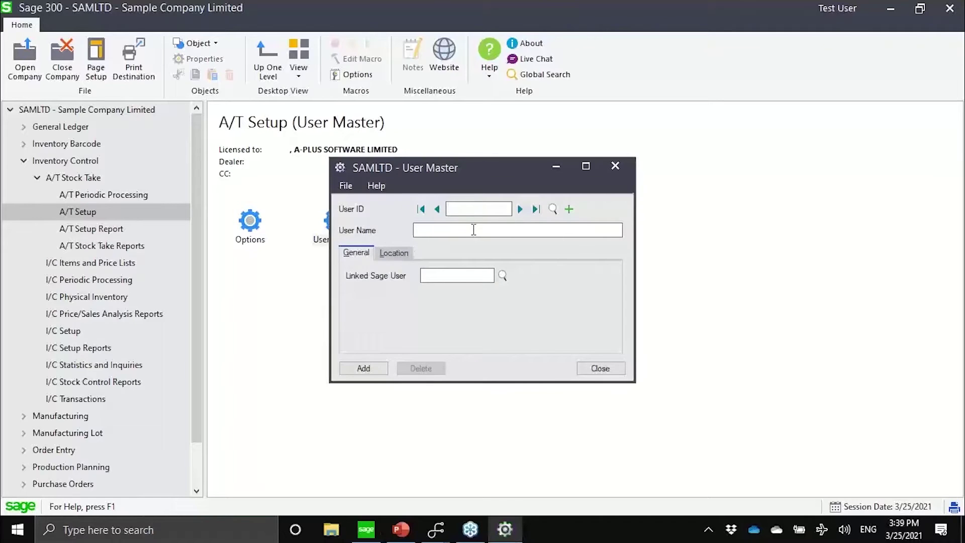
{"action": "left_click", "coordinate": [521, 209]}
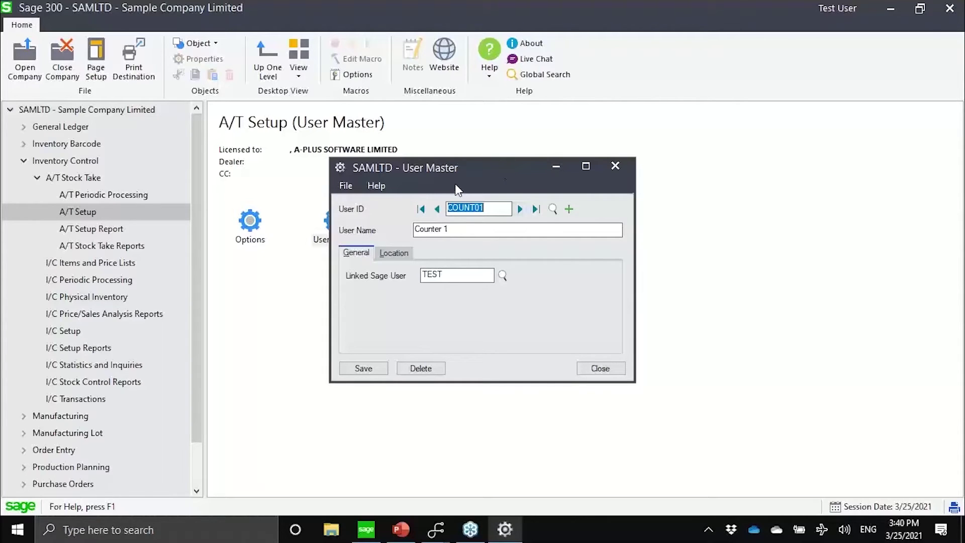
{"action": "left_click", "coordinate": [406, 253]}
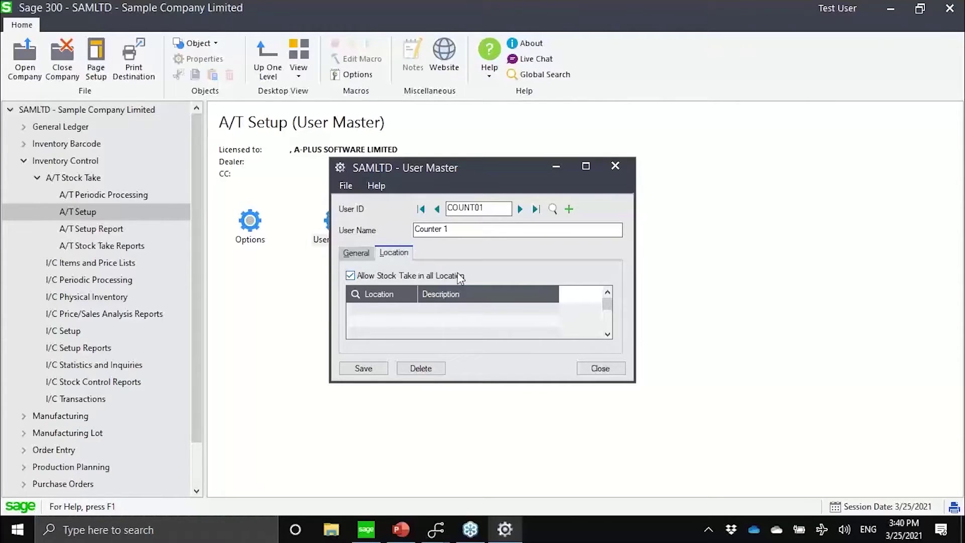
{"action": "left_click", "coordinate": [615, 166]}
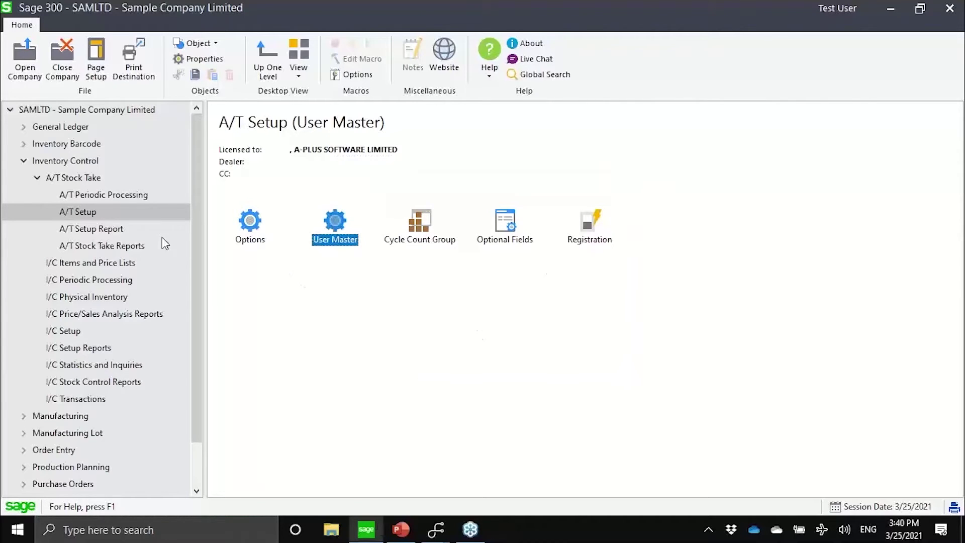
{"action": "left_click", "coordinate": [422, 242]}
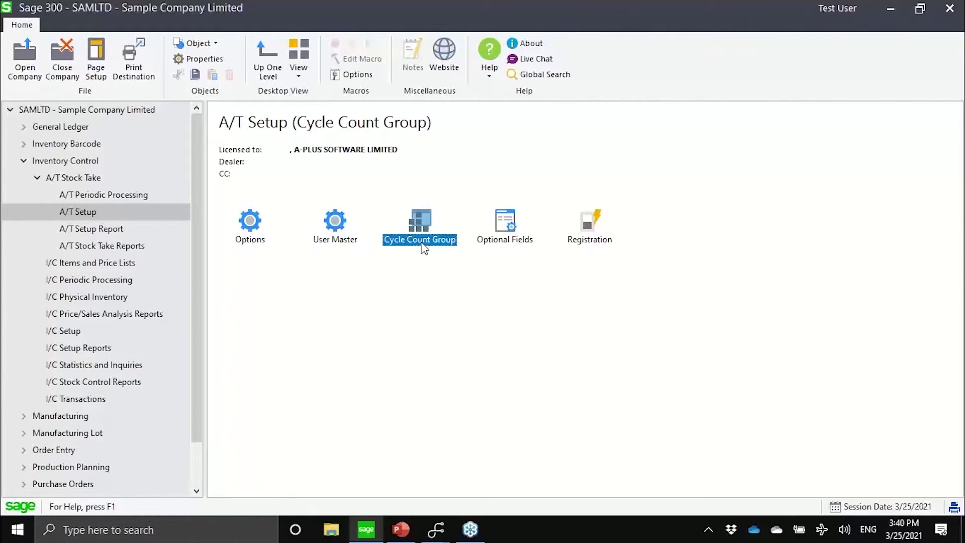
{"action": "double_click", "coordinate": [422, 245]}
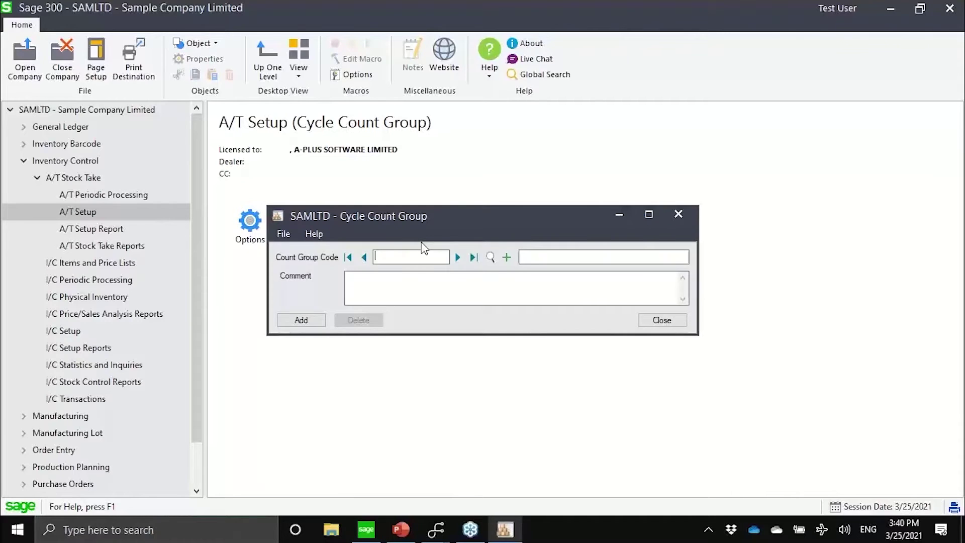
{"action": "left_click", "coordinate": [462, 258]}
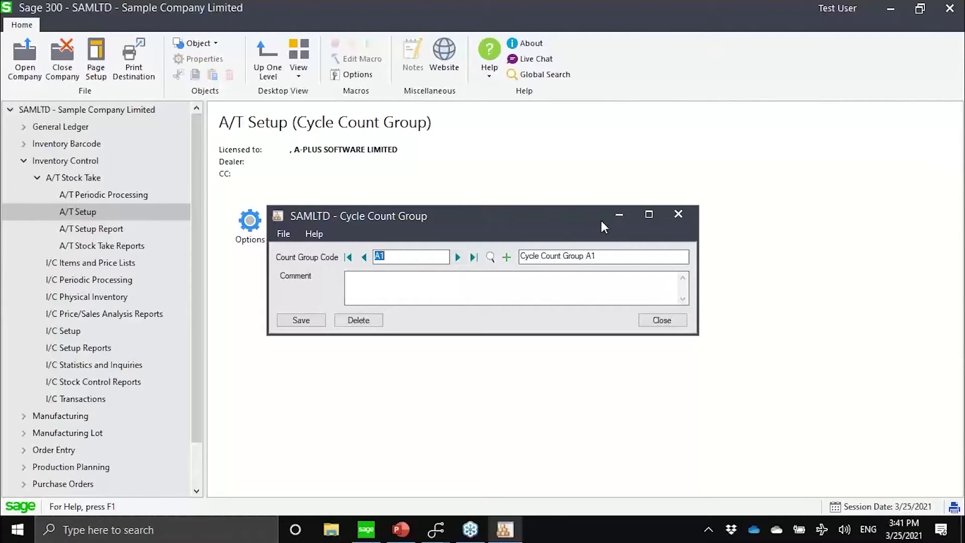
{"action": "left_click", "coordinate": [677, 215]}
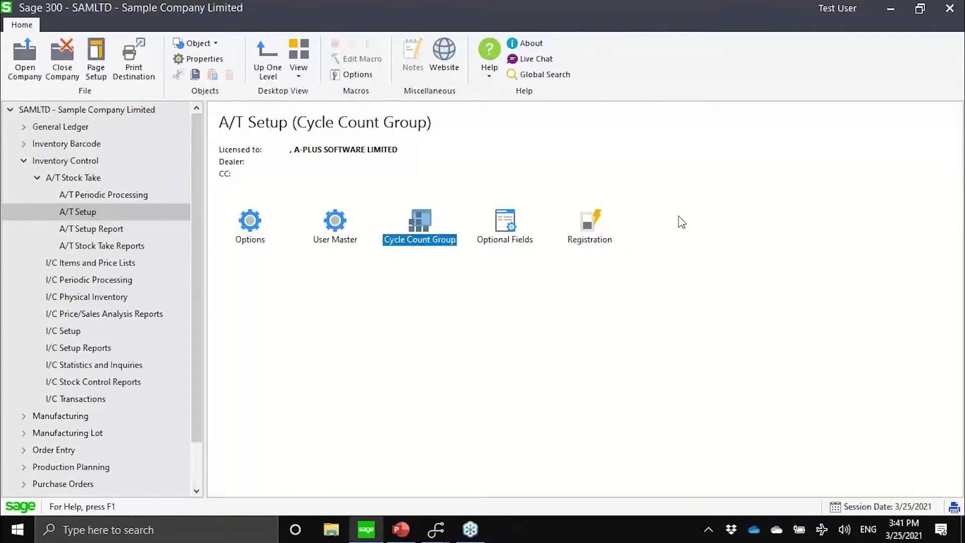
{"action": "left_click", "coordinate": [95, 181]}
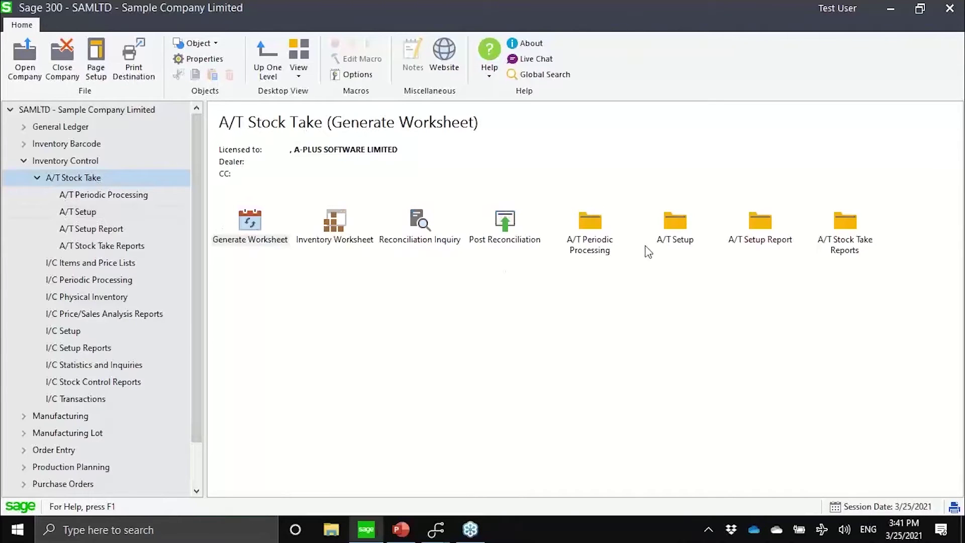
{"action": "double_click", "coordinate": [674, 240]}
{"action": "double_click", "coordinate": [250, 237]}
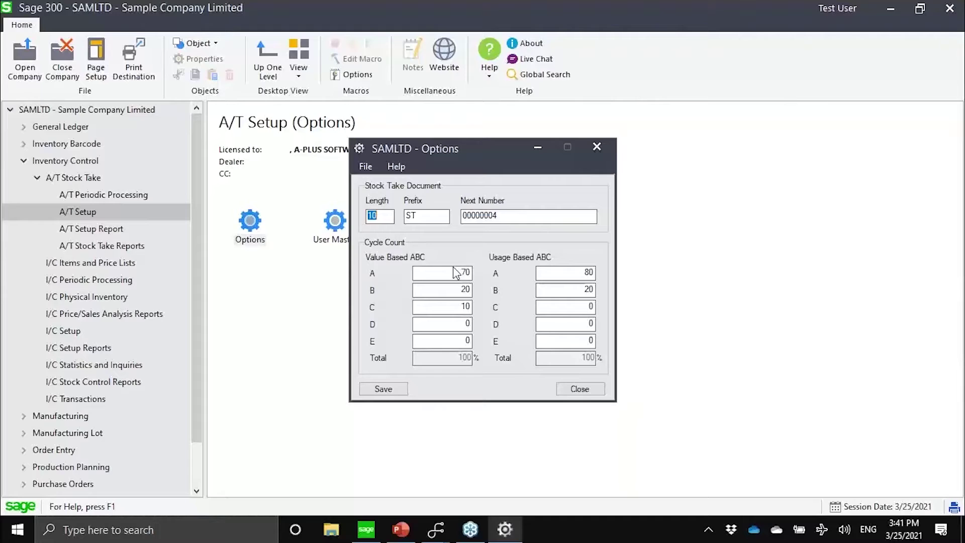
{"action": "left_click", "coordinate": [463, 272]}
{"action": "left_click", "coordinate": [566, 274]}
{"action": "left_click", "coordinate": [596, 147]}
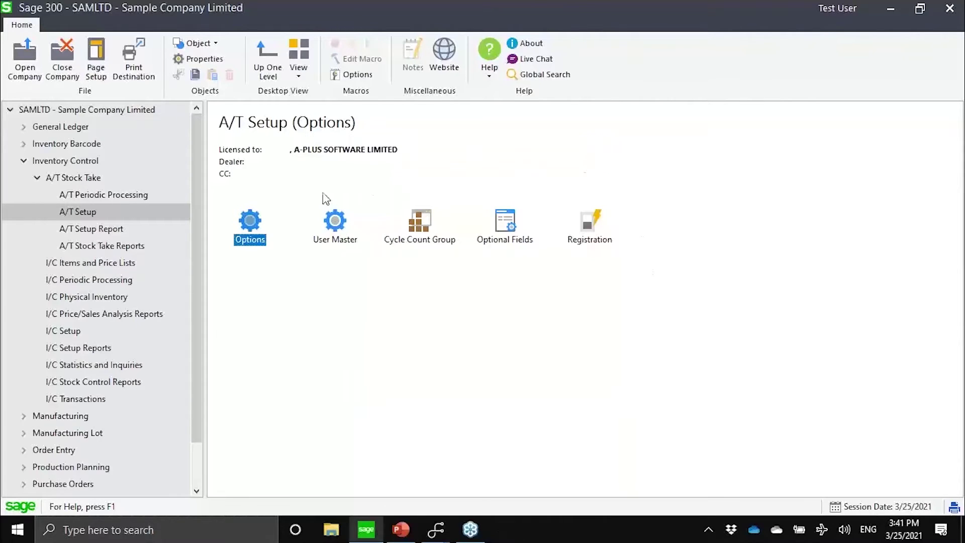
Review Item Cycle Count Calculation under A/T Periodic Processing and close it without generating
{"action": "left_click", "coordinate": [125, 195]}
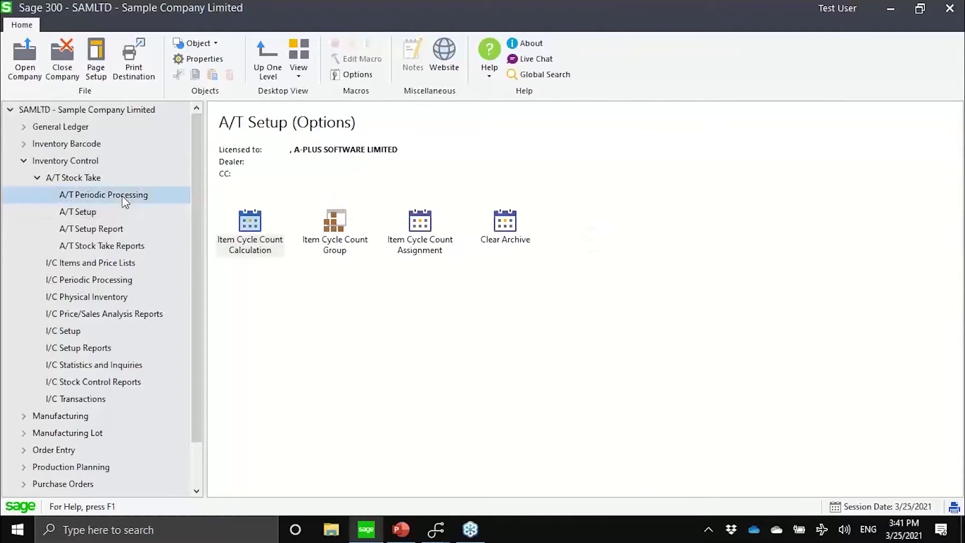
{"action": "left_click", "coordinate": [253, 257]}
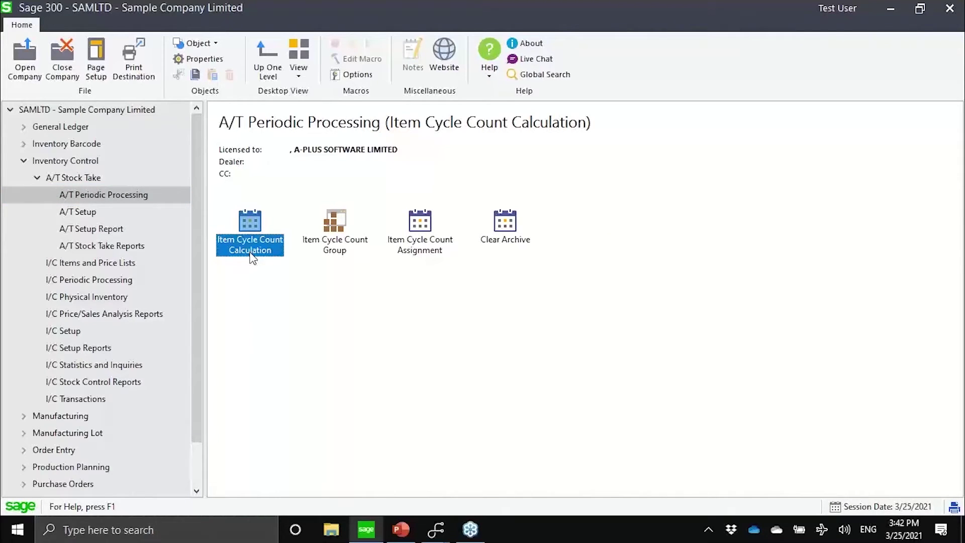
{"action": "double_click", "coordinate": [252, 256]}
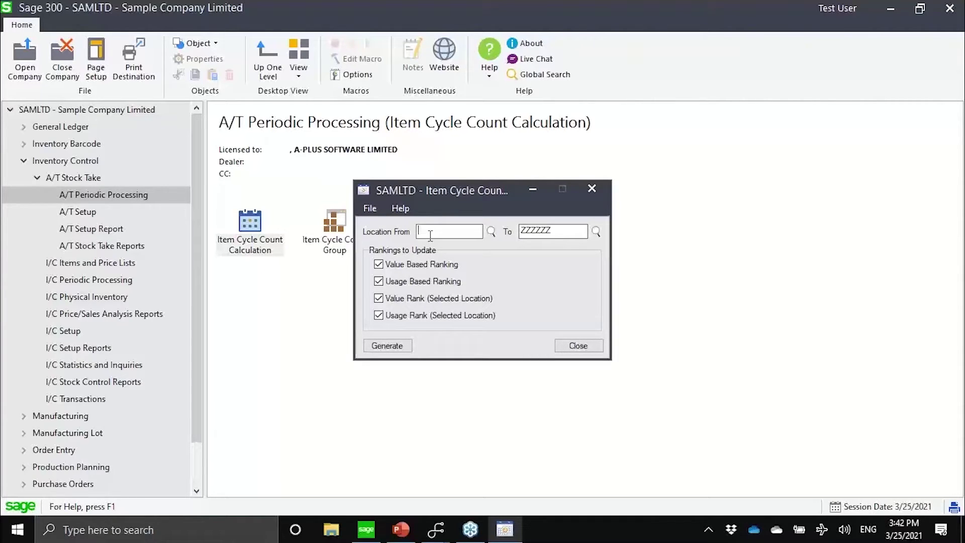
{"action": "left_click", "coordinate": [430, 232]}
{"action": "left_click", "coordinate": [594, 188]}
{"action": "double_click", "coordinate": [347, 241]}
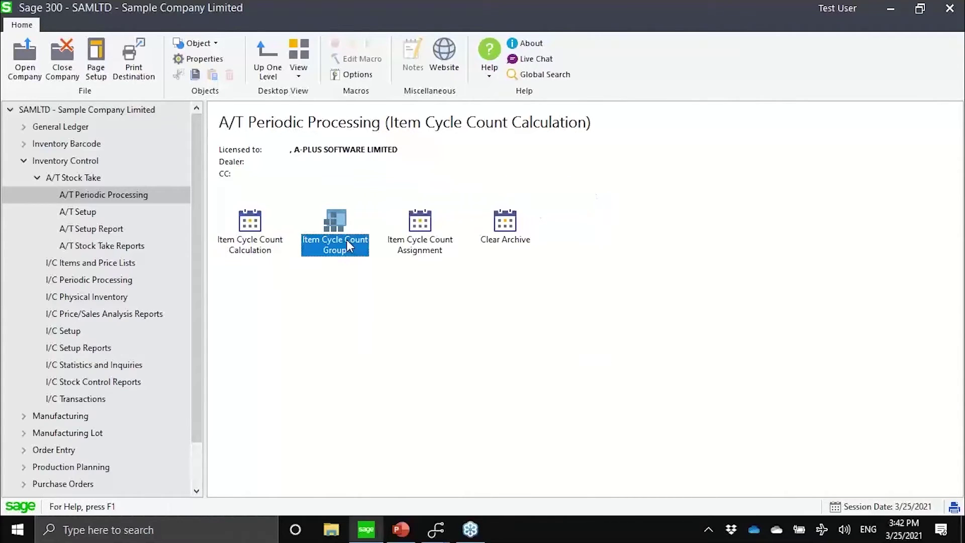
{"action": "left_click", "coordinate": [482, 194]}
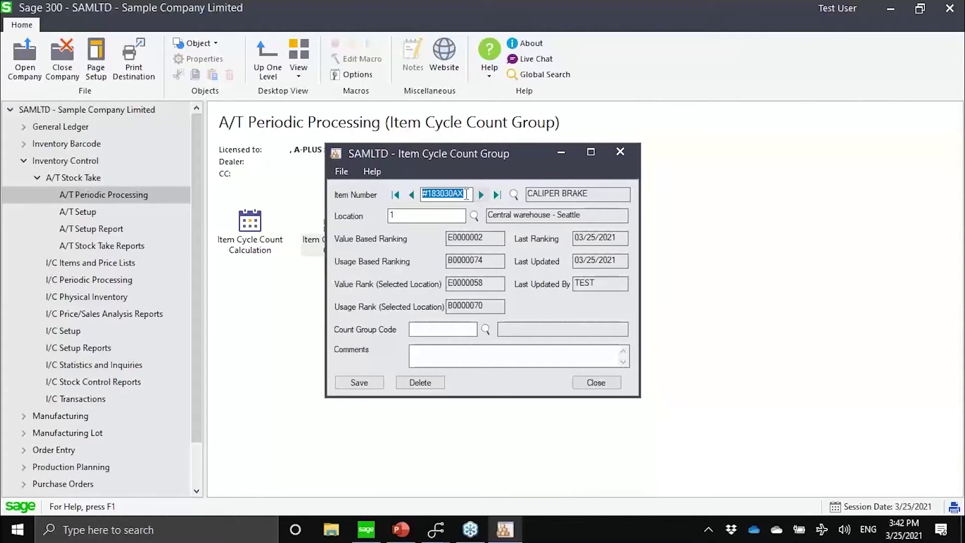
{"action": "type", "text": "A11030"}
{"action": "key", "text": "Tab"}
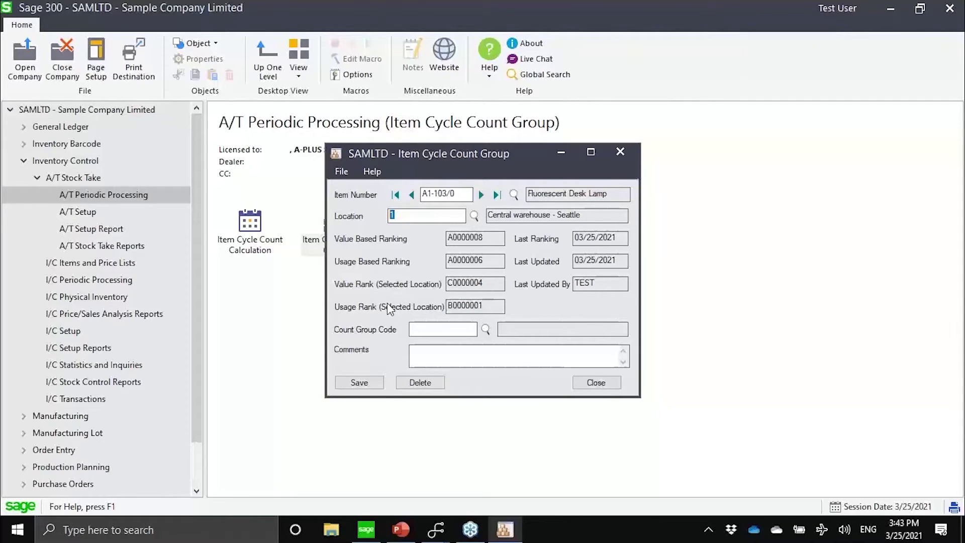
{"action": "left_click", "coordinate": [485, 330]}
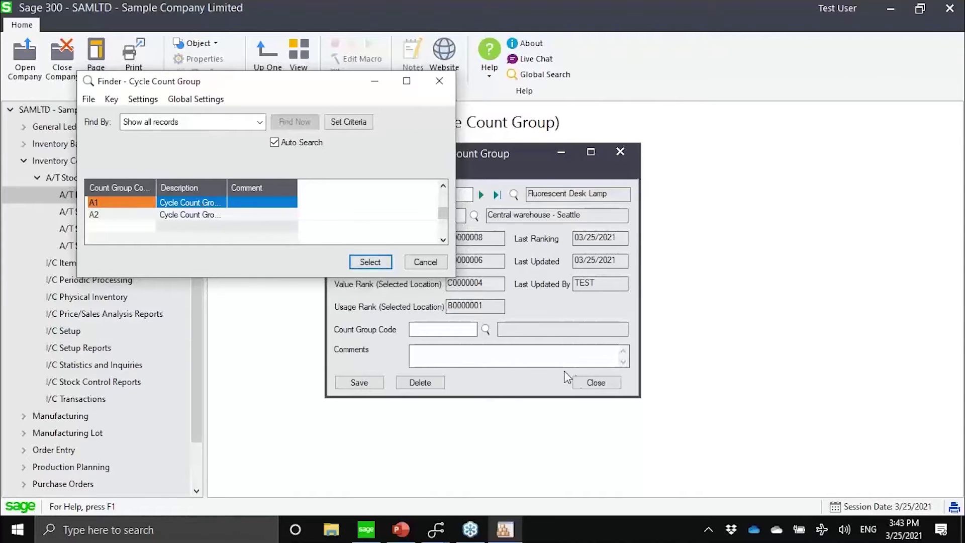
{"action": "left_click", "coordinate": [413, 261]}
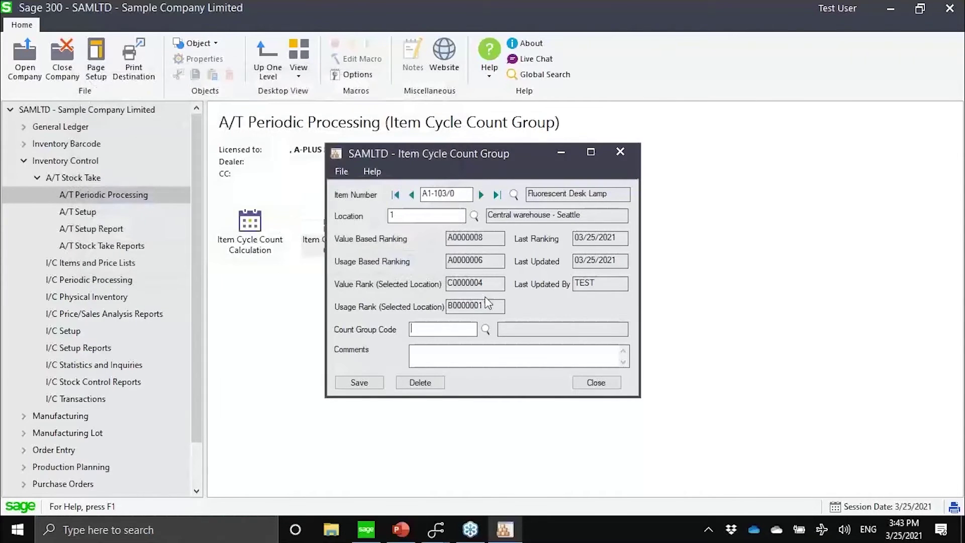
{"action": "left_click", "coordinate": [604, 385]}
{"action": "left_click", "coordinate": [430, 246]}
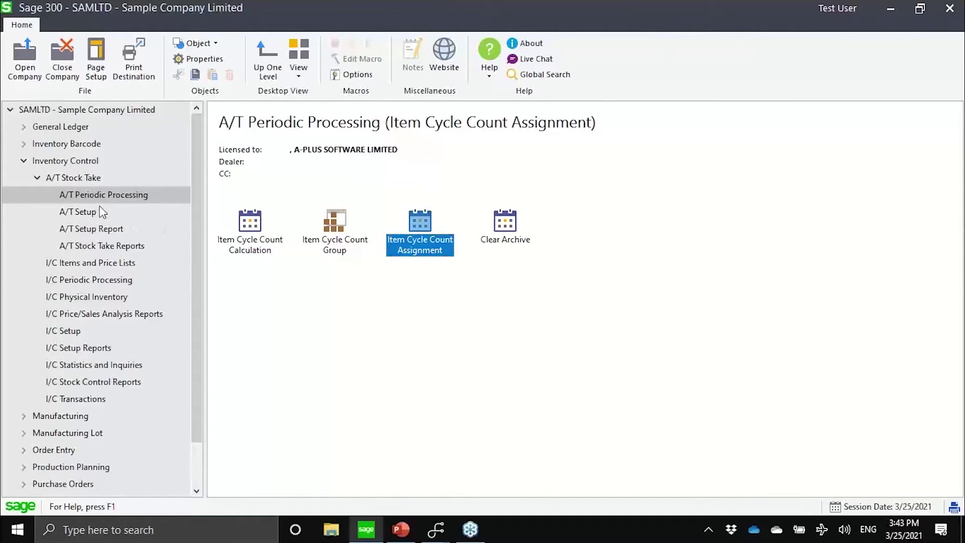
Open Generate Worksheet and set the location range to 1 through 1
{"action": "left_click", "coordinate": [95, 179]}
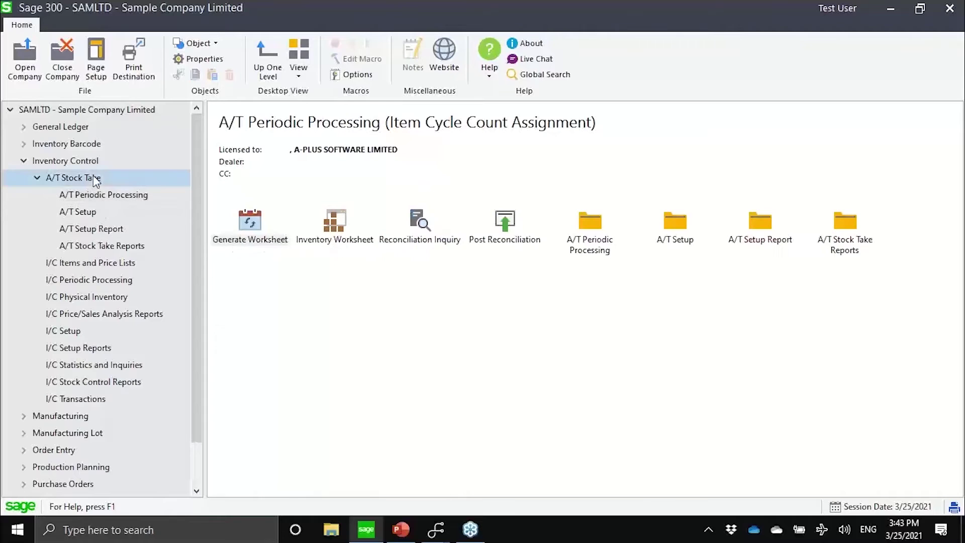
{"action": "left_click", "coordinate": [254, 242]}
{"action": "double_click", "coordinate": [254, 243]}
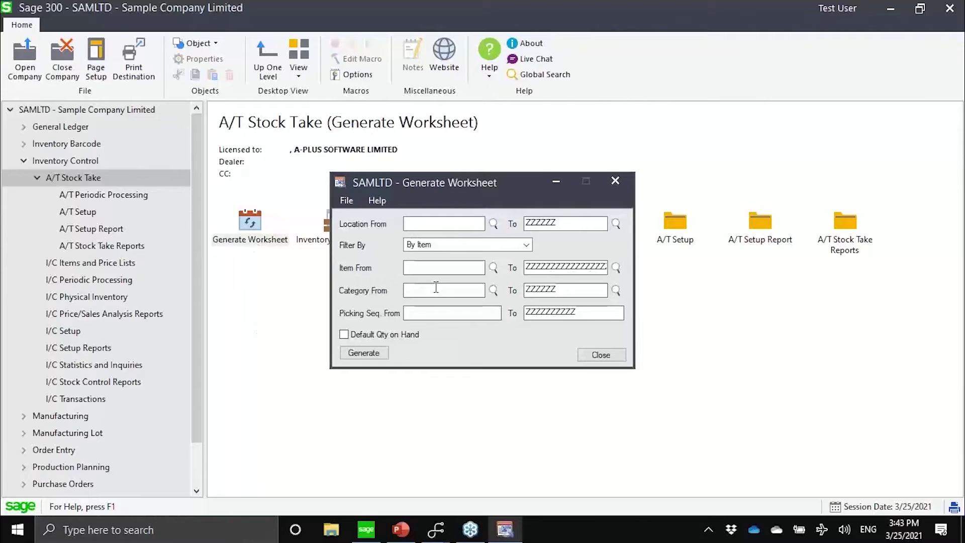
{"action": "left_click_drag", "start_coordinate": [466, 189], "coordinate": [436, 203]}
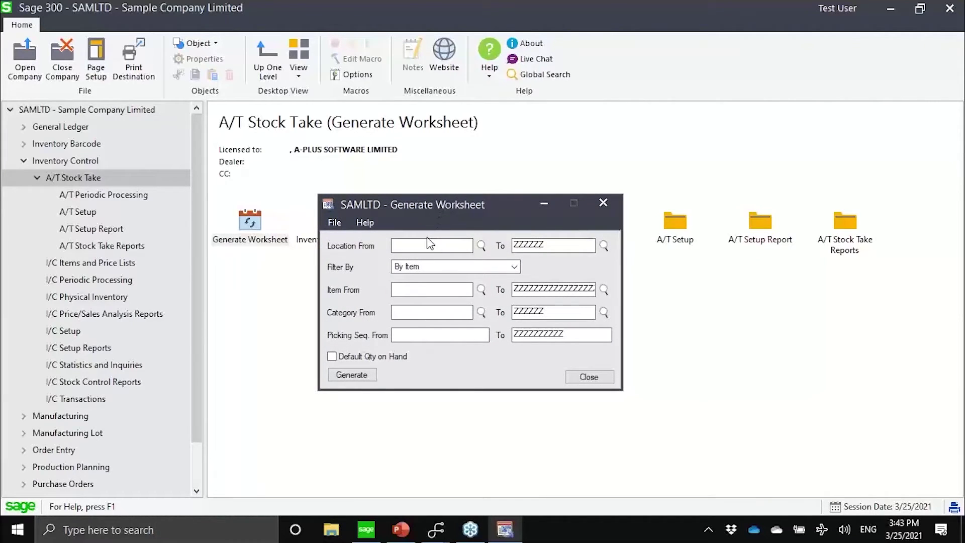
{"action": "type", "text": "1"}
{"action": "key", "text": "Tab"}
{"action": "type", "text": "1"}
{"action": "key", "text": "Tab"}
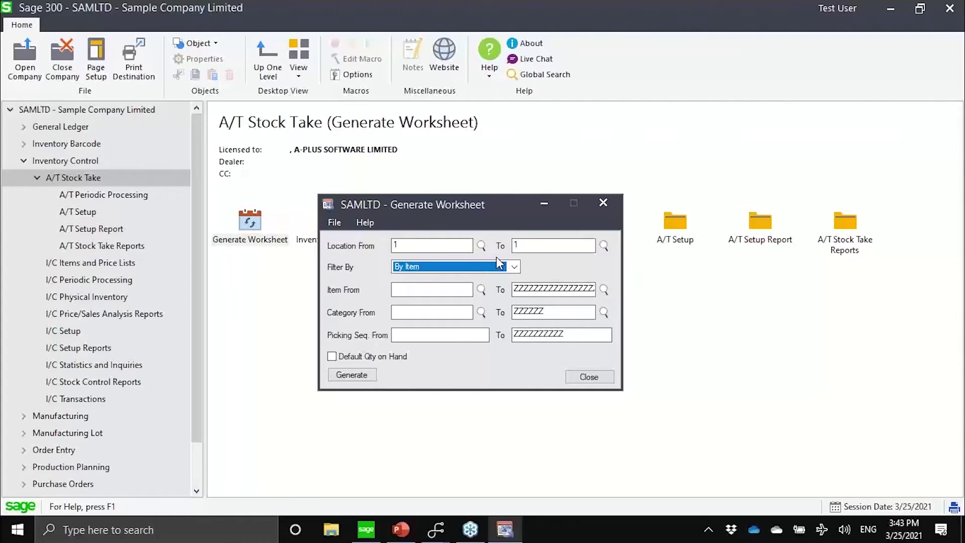
Filter by cycle count group A2 to A2 and generate stock take ST00000004
{"action": "left_click", "coordinate": [514, 267]}
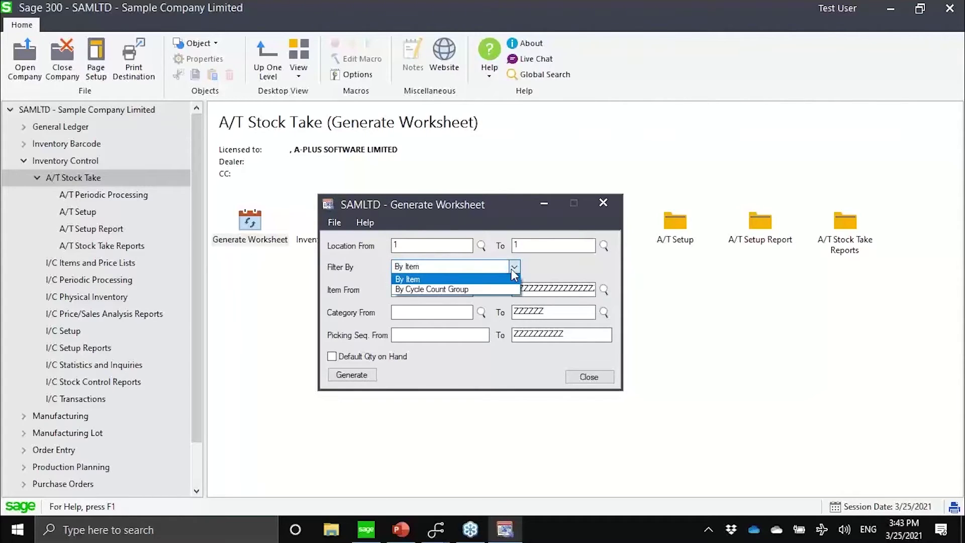
{"action": "left_click", "coordinate": [481, 288]}
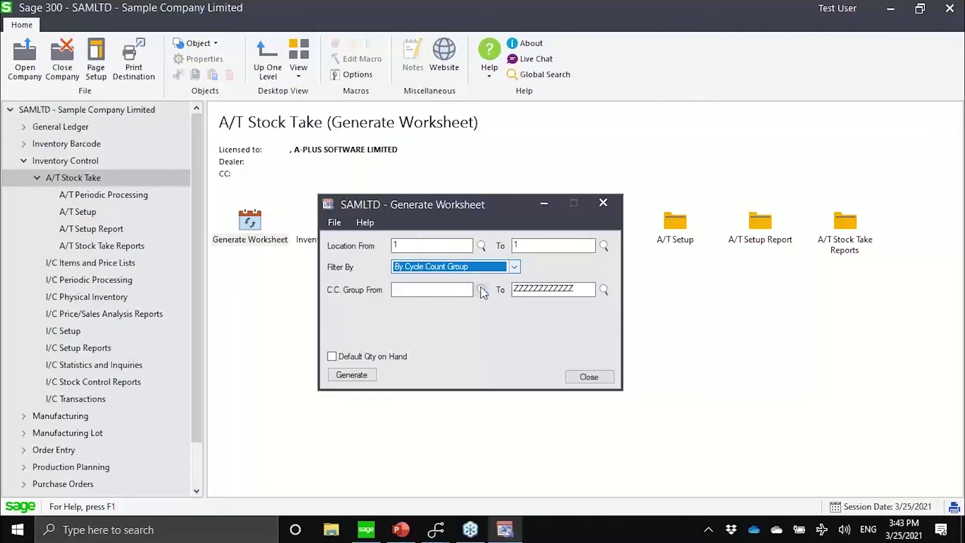
{"action": "left_click", "coordinate": [470, 293]}
{"action": "left_click", "coordinate": [481, 290]}
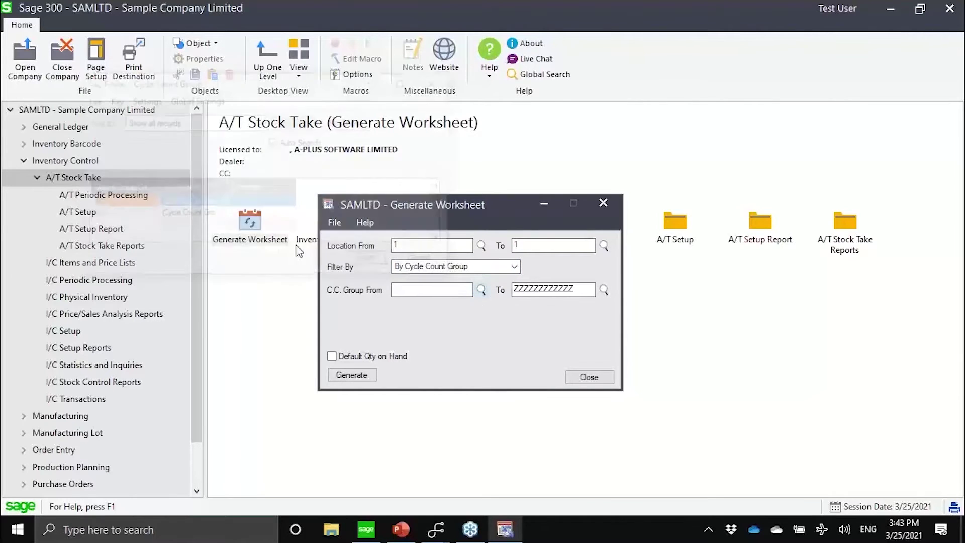
{"action": "double_click", "coordinate": [179, 215]}
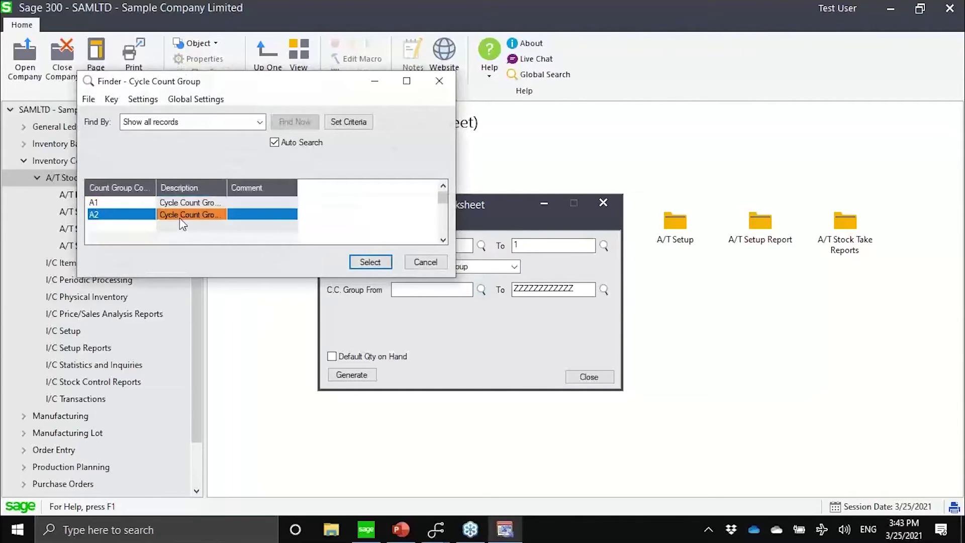
{"action": "left_click", "coordinate": [603, 291]}
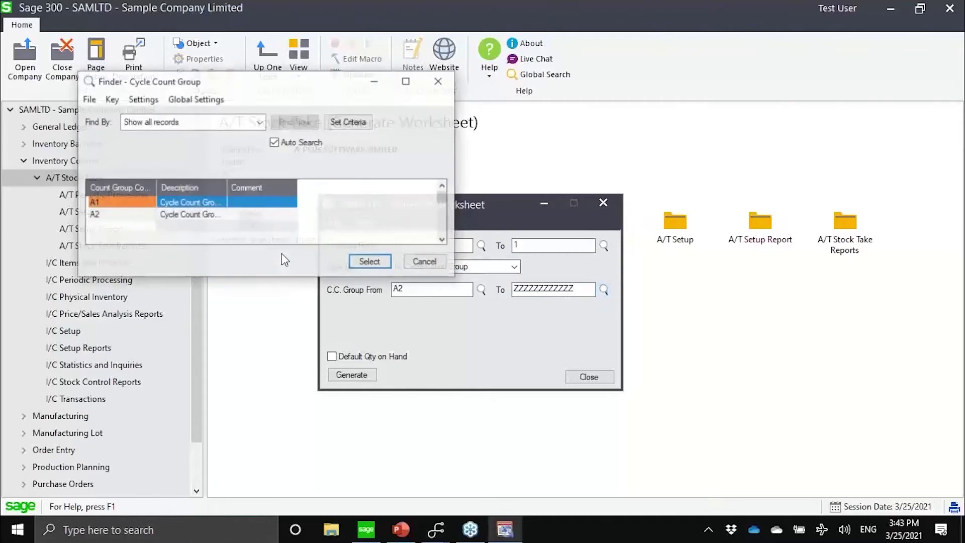
{"action": "double_click", "coordinate": [215, 214]}
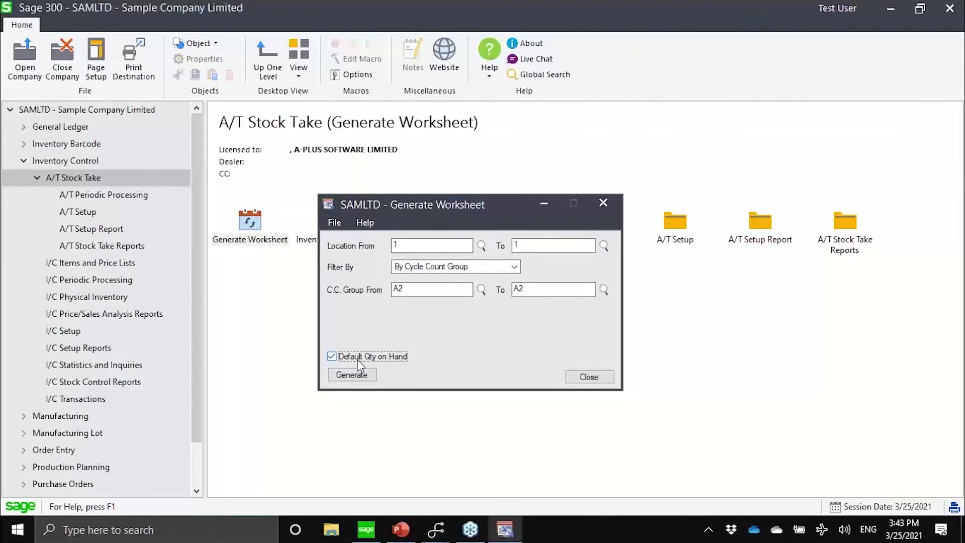
{"action": "left_click", "coordinate": [362, 377]}
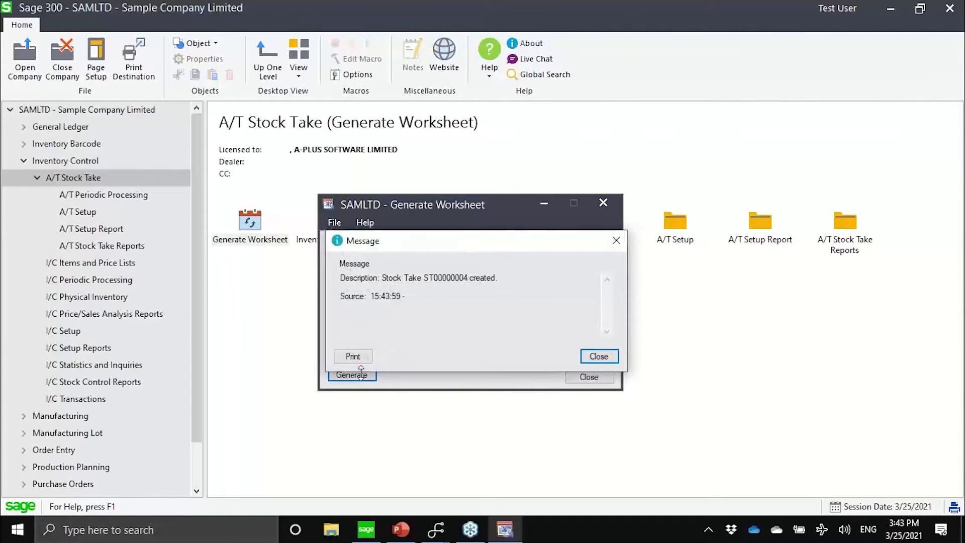
{"action": "left_click", "coordinate": [613, 356]}
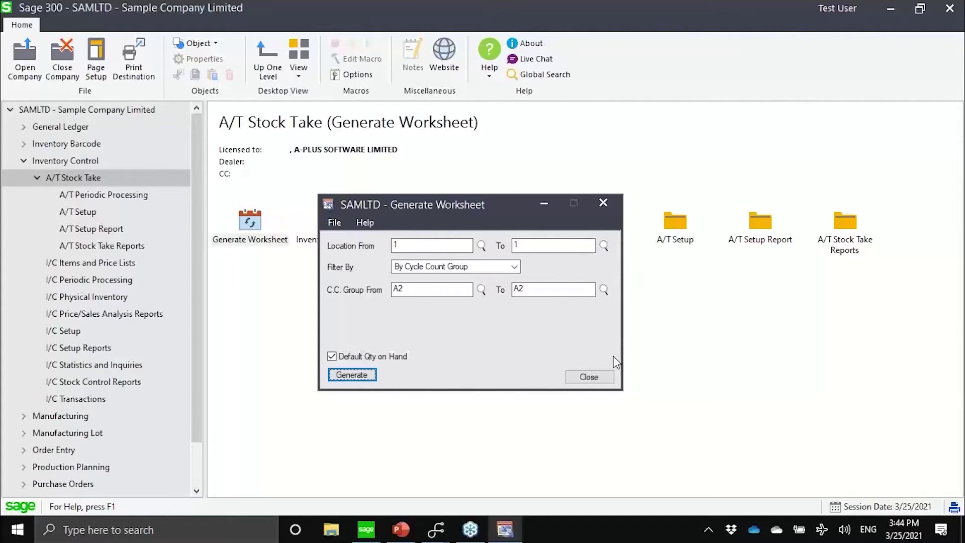
Switch the filter to By Item with the range A1-103/0 to A1-900/G
{"action": "left_click", "coordinate": [464, 274]}
{"action": "left_click", "coordinate": [451, 277]}
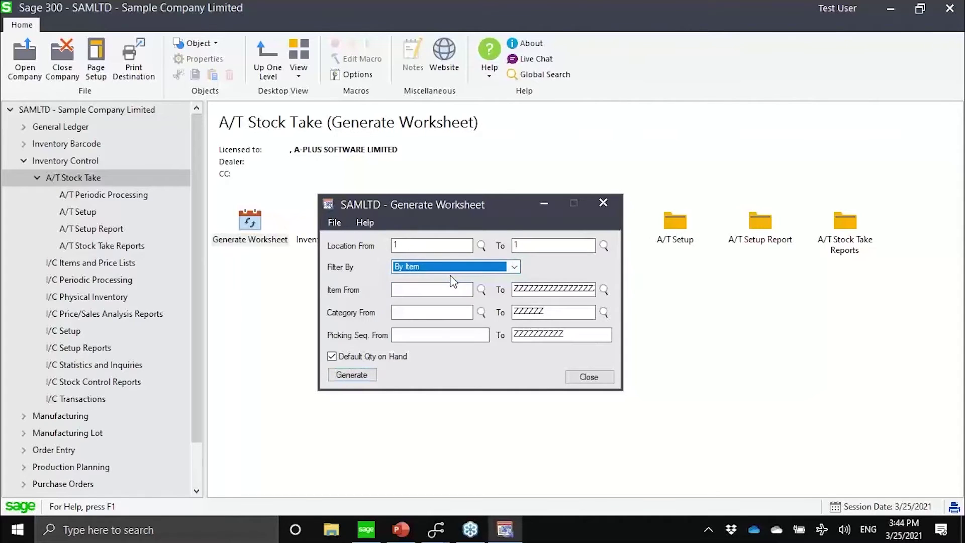
{"action": "left_click", "coordinate": [431, 245]}
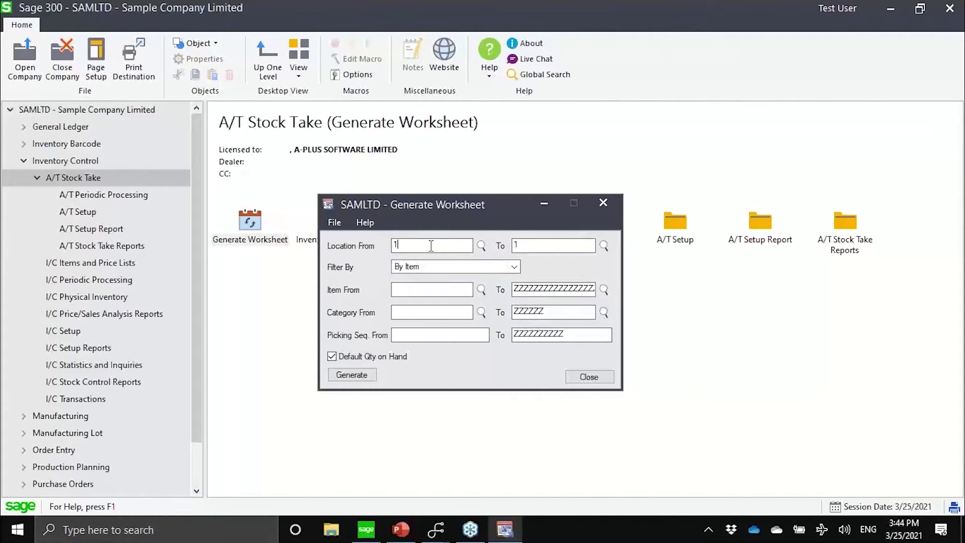
{"action": "left_click", "coordinate": [425, 286]}
{"action": "type", "text": "A1-103/0"}
{"action": "key", "text": "Tab"}
{"action": "type", "text": "A1"}
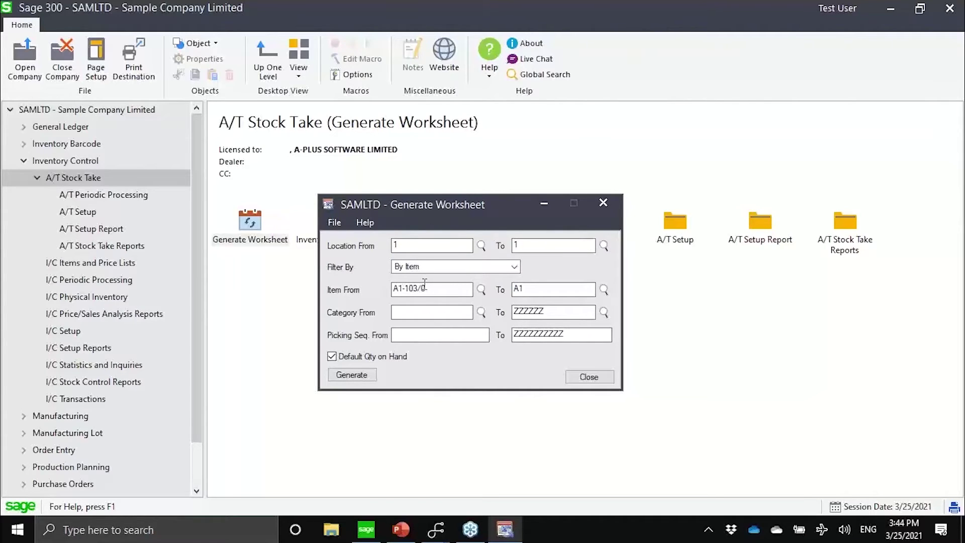
{"action": "type", "text": "-900/G"}
{"action": "key", "text": "Tab"}
Generate stock take ST00000005 and close the worksheet generator
{"action": "left_click", "coordinate": [434, 340]}
{"action": "left_click", "coordinate": [562, 337]}
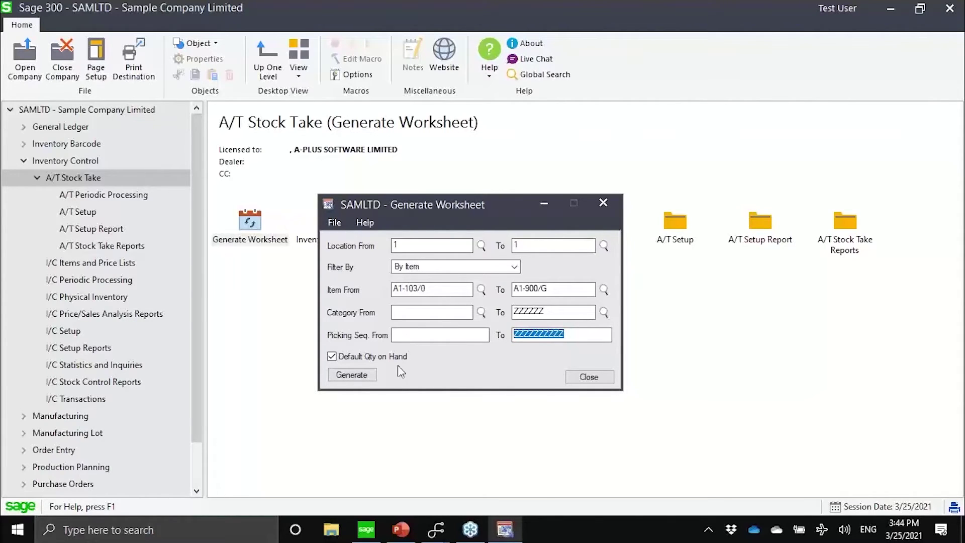
{"action": "left_click", "coordinate": [356, 375]}
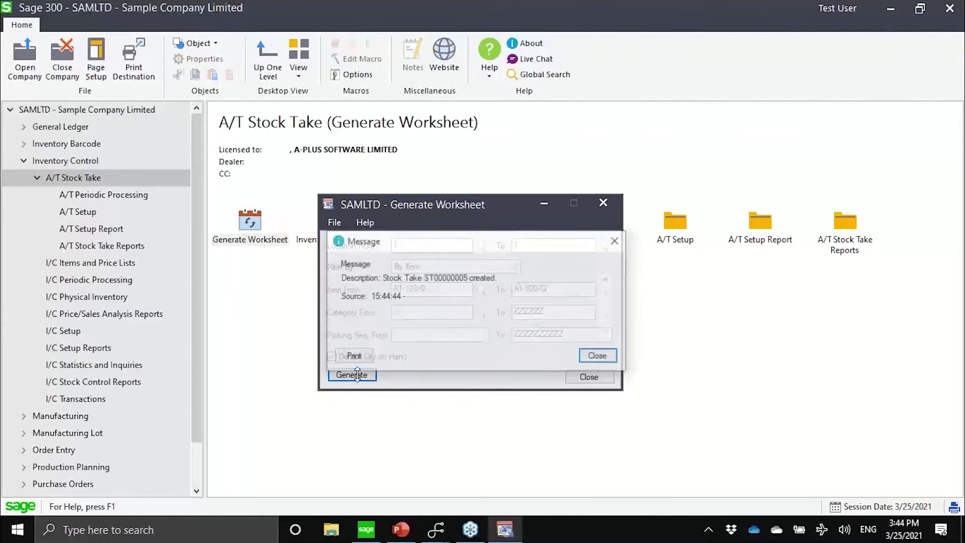
{"action": "left_click", "coordinate": [597, 355]}
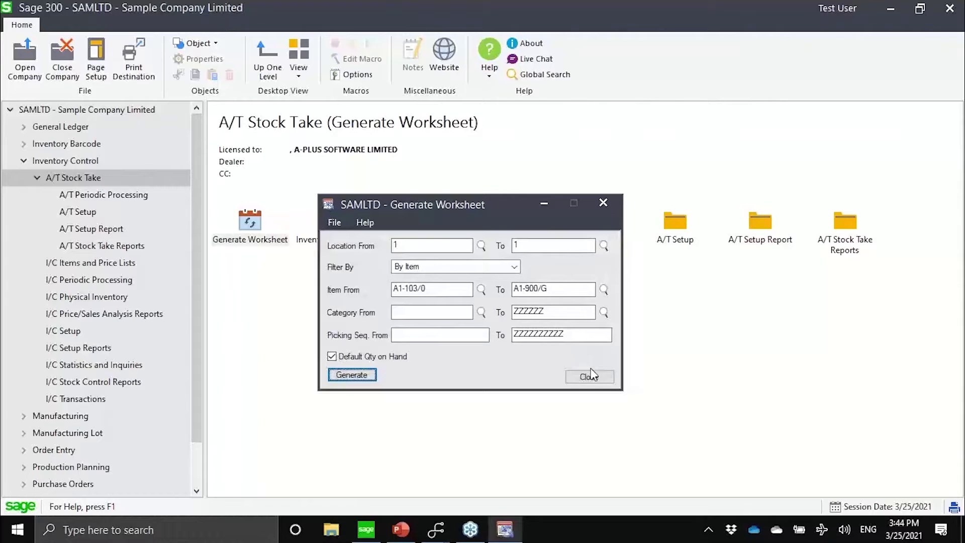
{"action": "left_click", "coordinate": [589, 376]}
Open Inventory Worksheet and load stock take ST00000005
{"action": "double_click", "coordinate": [332, 232]}
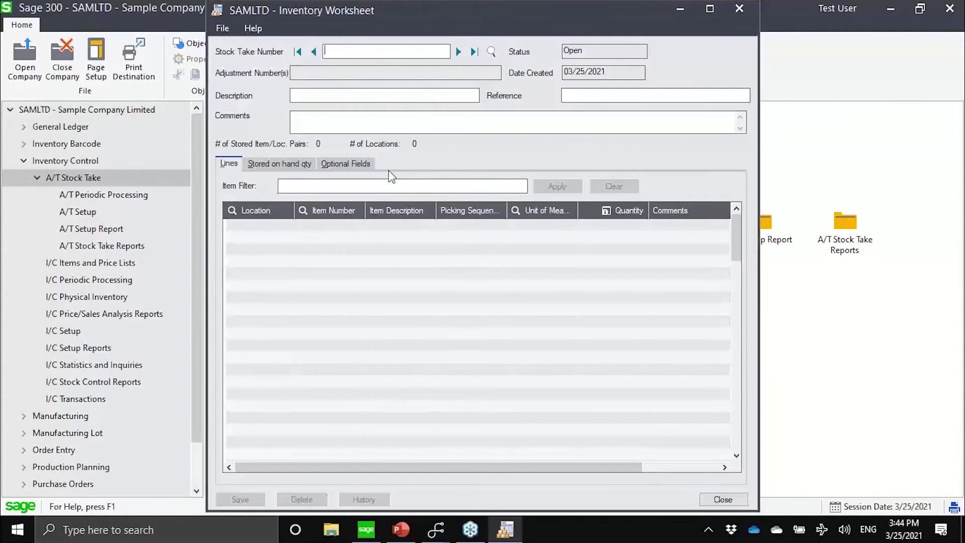
{"action": "left_click", "coordinate": [492, 52]}
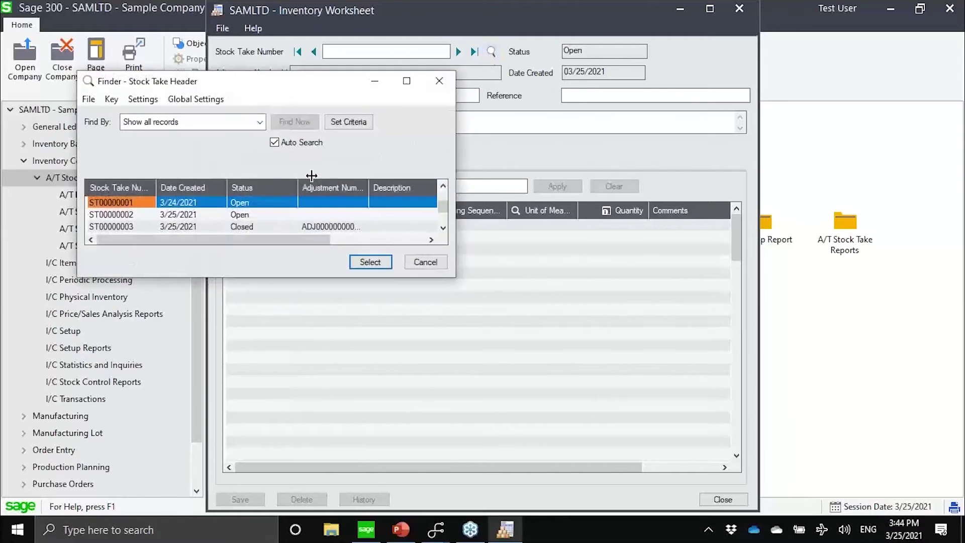
{"action": "key", "text": "End"}
{"action": "key", "text": "Return"}
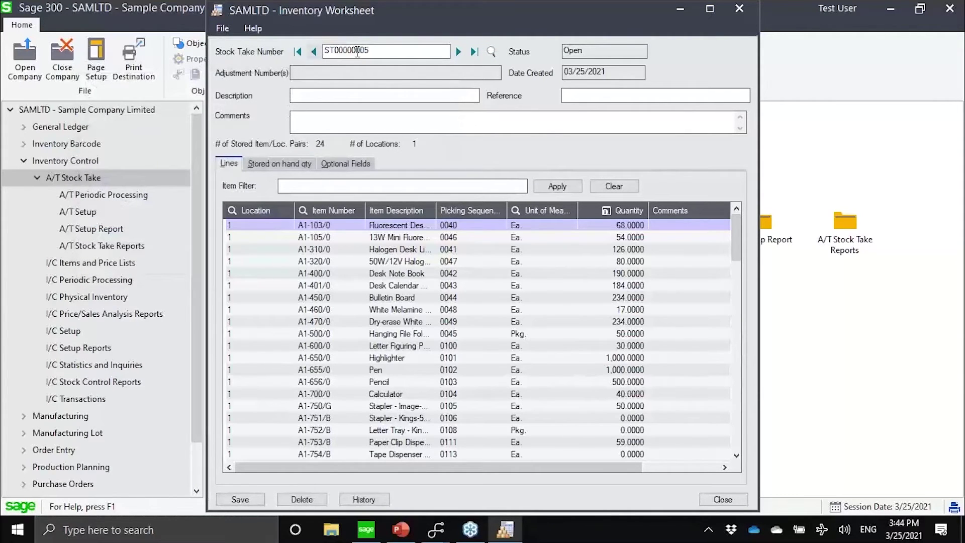
Set counts to 70 for A1-103/0, 52 for A1-105/0, 130 for A1-310/0, and save
{"action": "double_click", "coordinate": [626, 225]}
{"action": "left_click_drag", "start_coordinate": [654, 223], "coordinate": [658, 228]}
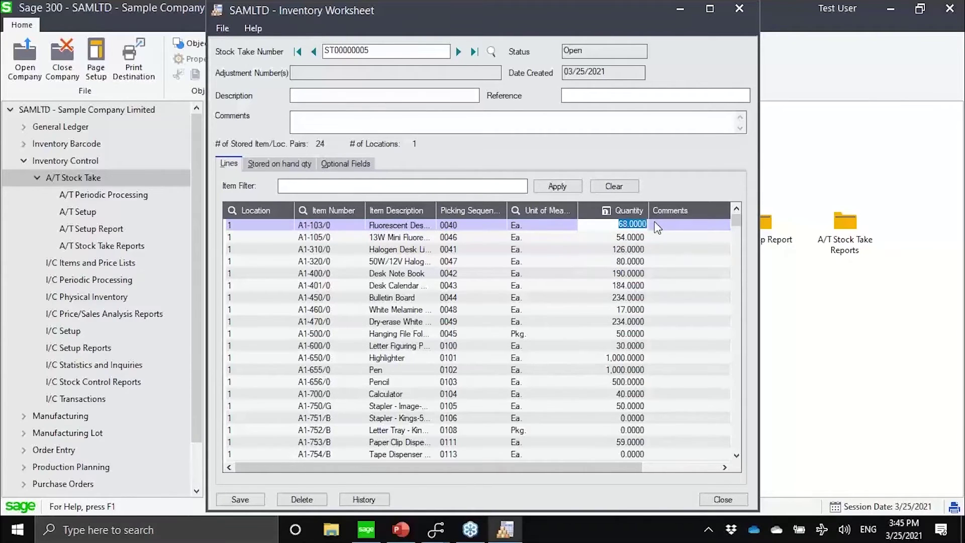
{"action": "type", "text": "70"}
{"action": "left_click", "coordinate": [633, 236]}
{"action": "left_click_drag", "start_coordinate": [633, 236], "coordinate": [591, 236]}
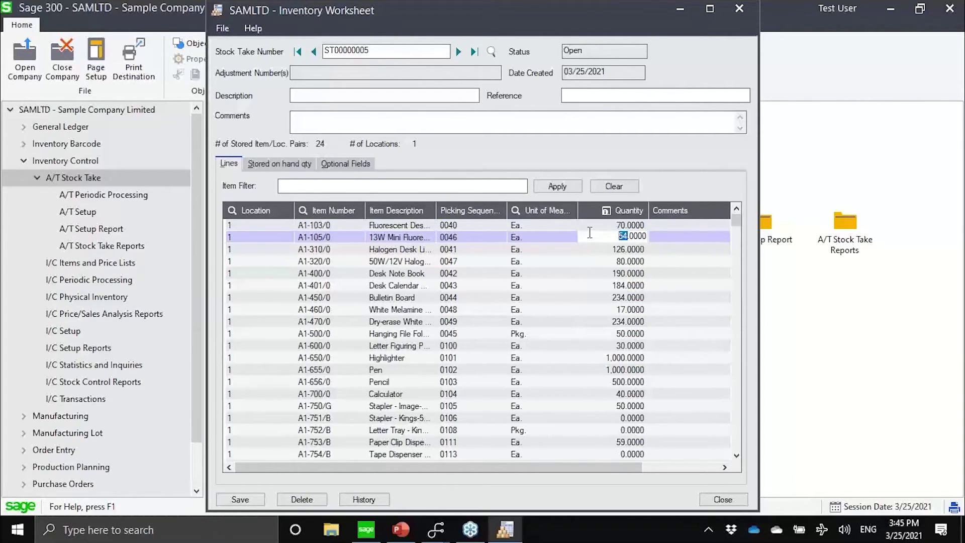
{"action": "type", "text": "52"}
{"action": "left_click", "coordinate": [623, 248]}
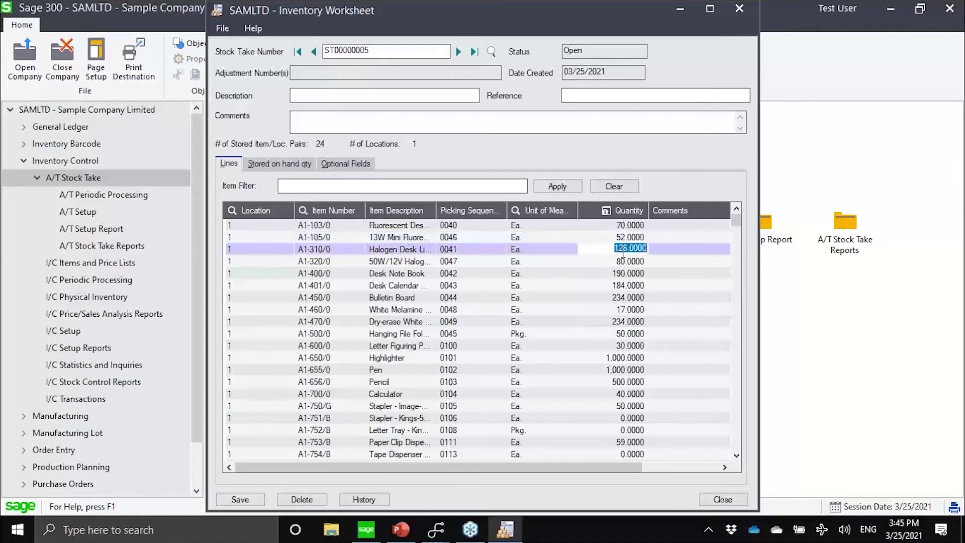
{"action": "left_click_drag", "start_coordinate": [611, 248], "coordinate": [653, 261]}
{"action": "type", "text": "130"}
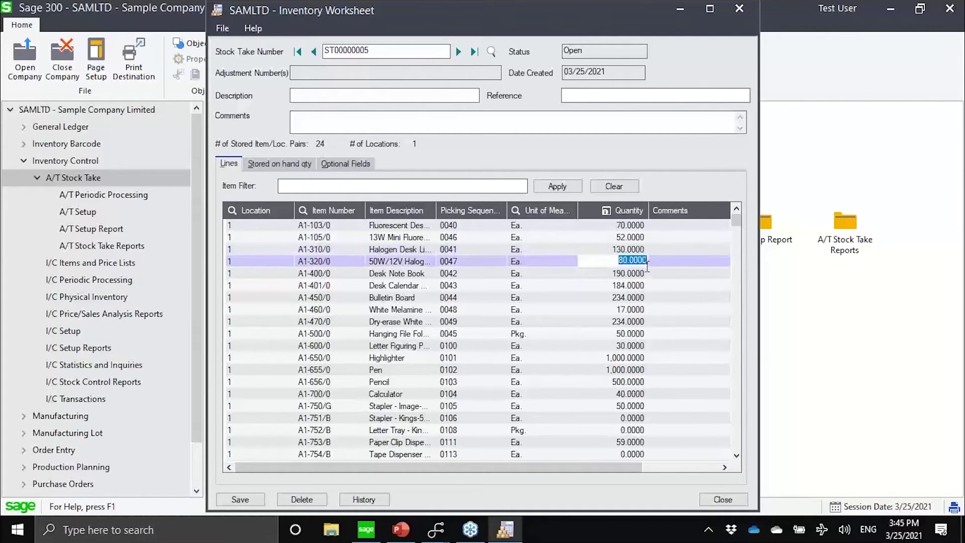
{"action": "left_click", "coordinate": [252, 499]}
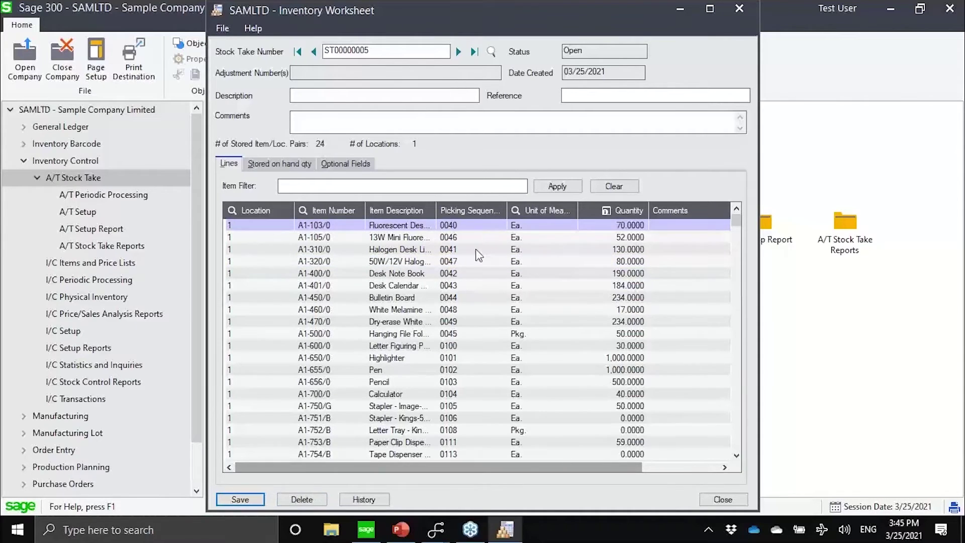
Review the A1-103/0 count history showing the 68 insert and update, then close it
{"action": "left_click", "coordinate": [480, 225]}
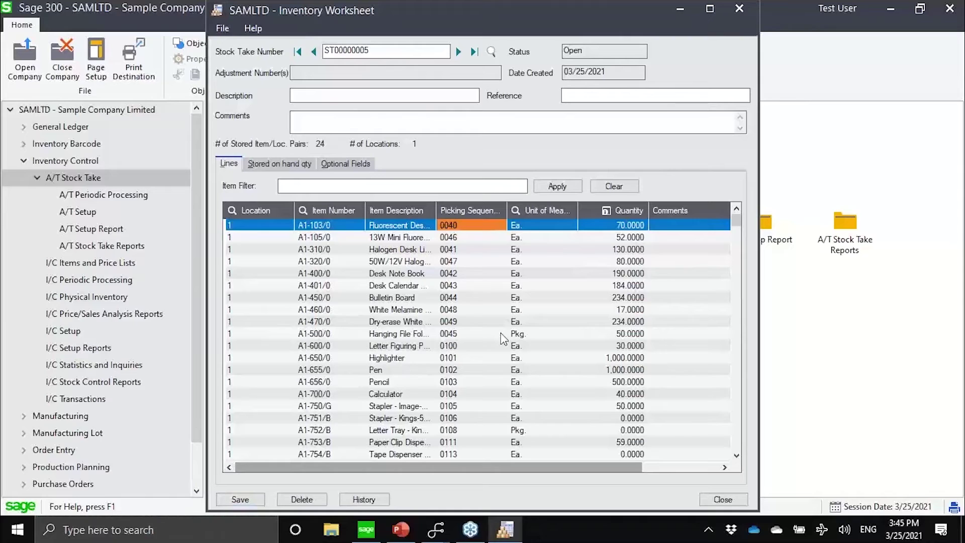
{"action": "left_click", "coordinate": [365, 499]}
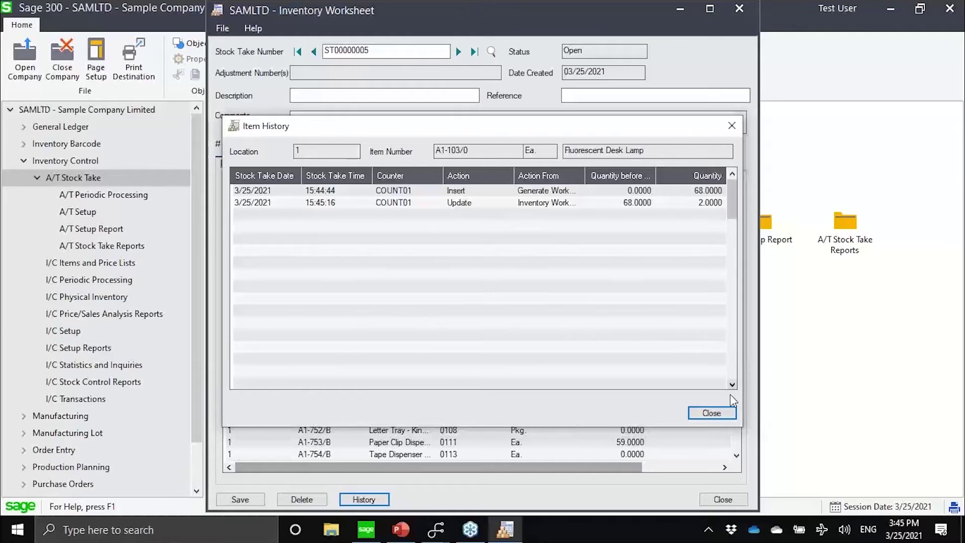
{"action": "left_click", "coordinate": [712, 413]}
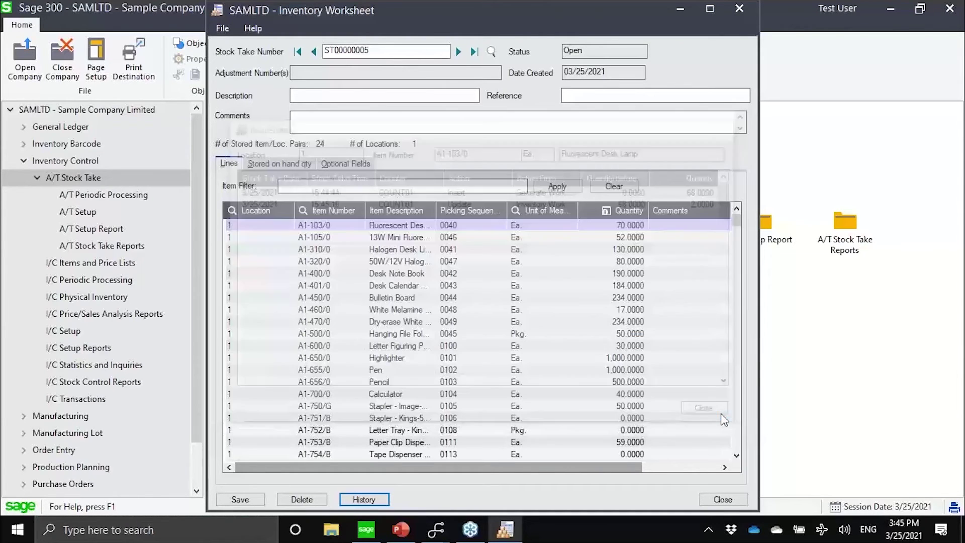
{"action": "key", "text": "Down"}
{"action": "key", "text": "Down"}
{"action": "key", "text": "Down"}
{"action": "key", "text": "Down"}
{"action": "key", "text": "Down"}
{"action": "key", "text": "Down"}
{"action": "key", "text": "Down"}
{"action": "key", "text": "Down"}
{"action": "key", "text": "Down"}
{"action": "key", "text": "Down"}
{"action": "key", "text": "Down"}
{"action": "key", "text": "Down"}
{"action": "key", "text": "Down"}
{"action": "key", "text": "Down"}
{"action": "key", "text": "Down"}
{"action": "key", "text": "Down"}
{"action": "key", "text": "Down"}
{"action": "key", "text": "Down"}
{"action": "key", "text": "Down"}
{"action": "key", "text": "Down"}
{"action": "key", "text": "Down"}
{"action": "key", "text": "Down"}
{"action": "key", "text": "Down"}
{"action": "key", "text": "Down"}
{"action": "key", "text": "Down"}
{"action": "key", "text": "Down"}
{"action": "key", "text": "Down"}
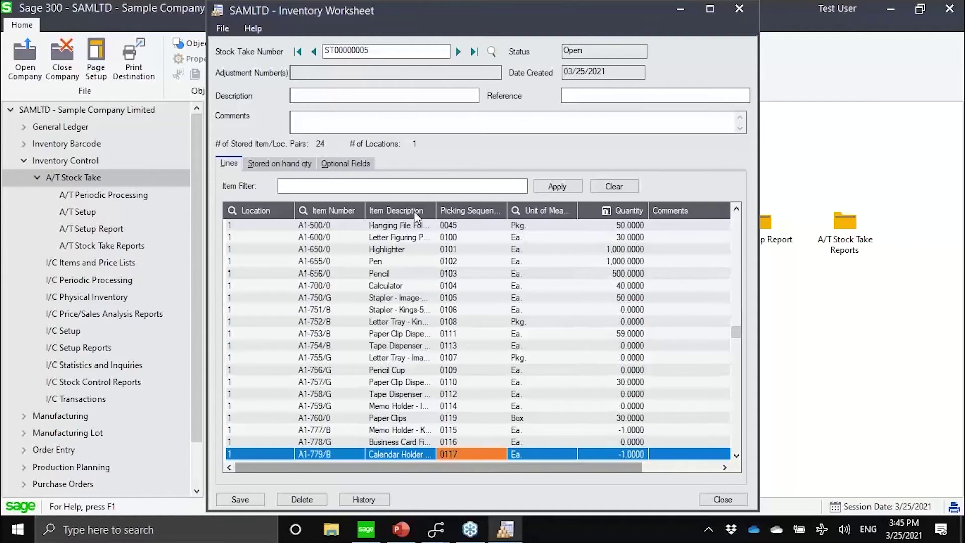
Filter the lines by 900 and change the A1-900/G Calculator quantity from 100 to 98
{"action": "left_click", "coordinate": [382, 185]}
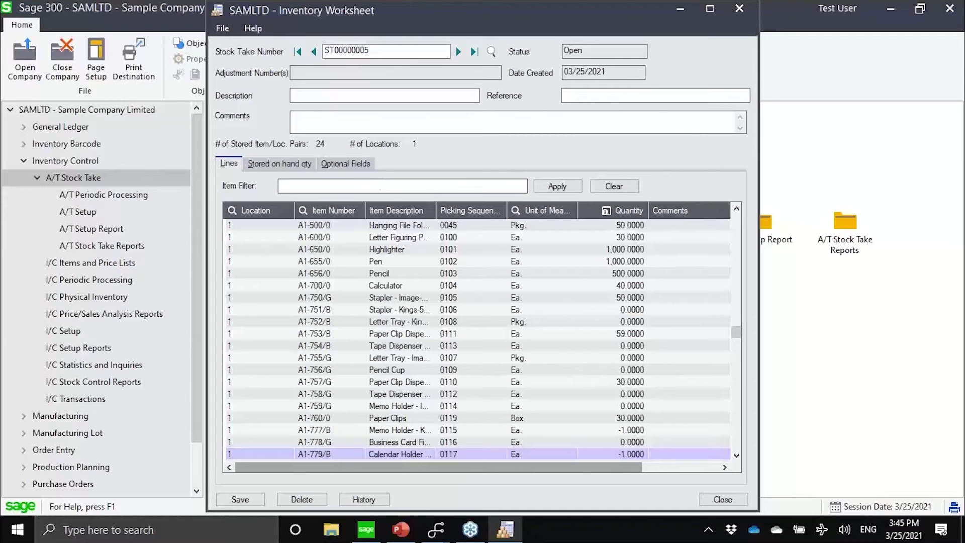
{"action": "type", "text": "900"}
{"action": "left_click", "coordinate": [551, 187]}
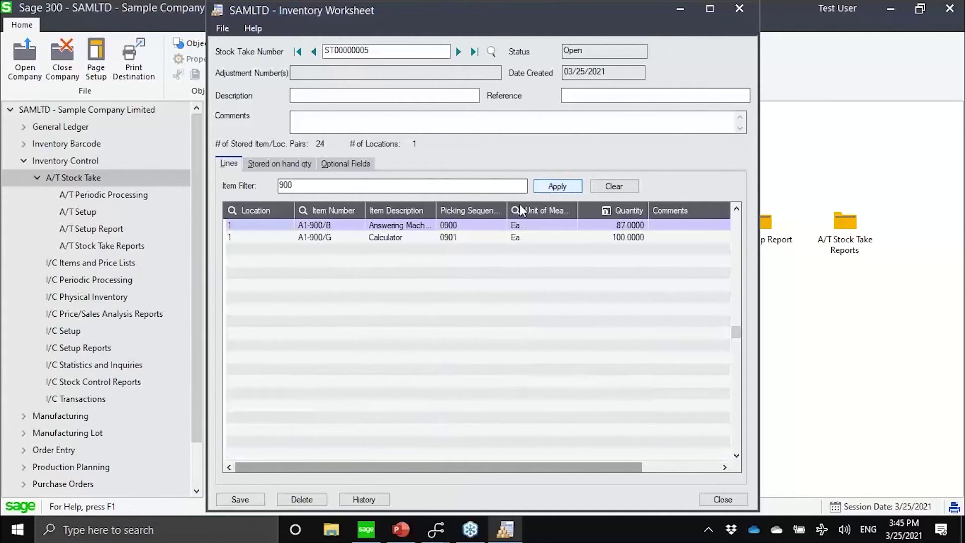
{"action": "left_click", "coordinate": [459, 238]}
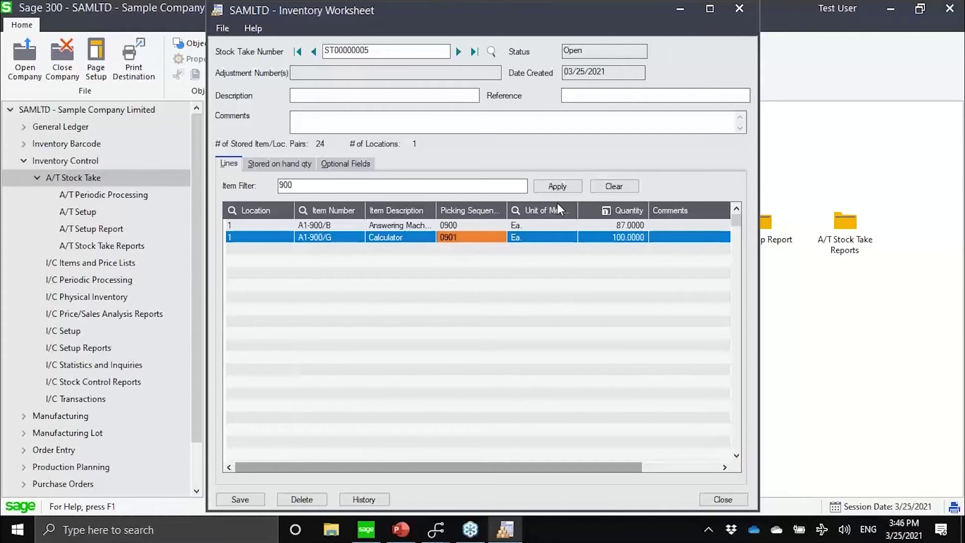
{"action": "left_click", "coordinate": [624, 238]}
{"action": "left_click", "coordinate": [623, 238]}
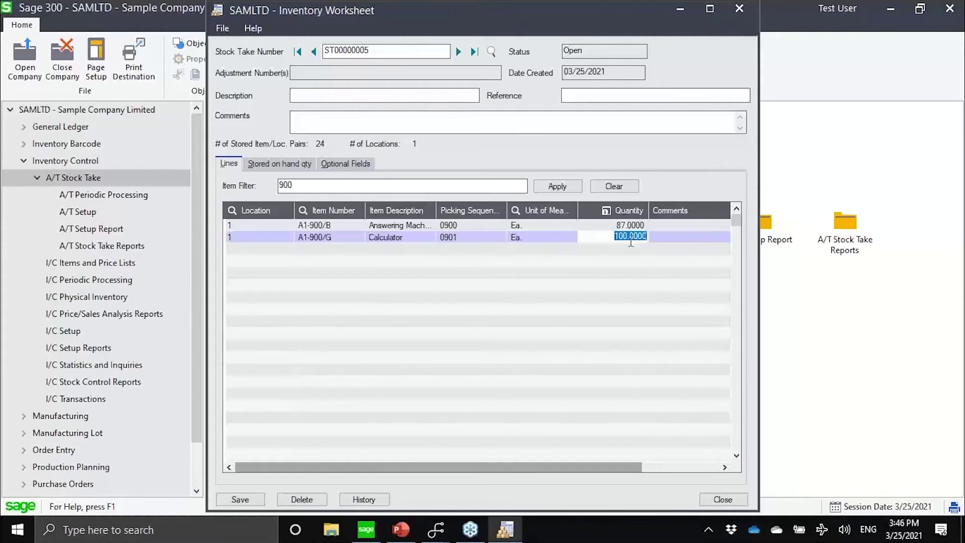
{"action": "left_click_drag", "start_coordinate": [630, 237], "coordinate": [597, 242]}
{"action": "type", "text": "98"}
{"action": "key", "text": "Tab"}
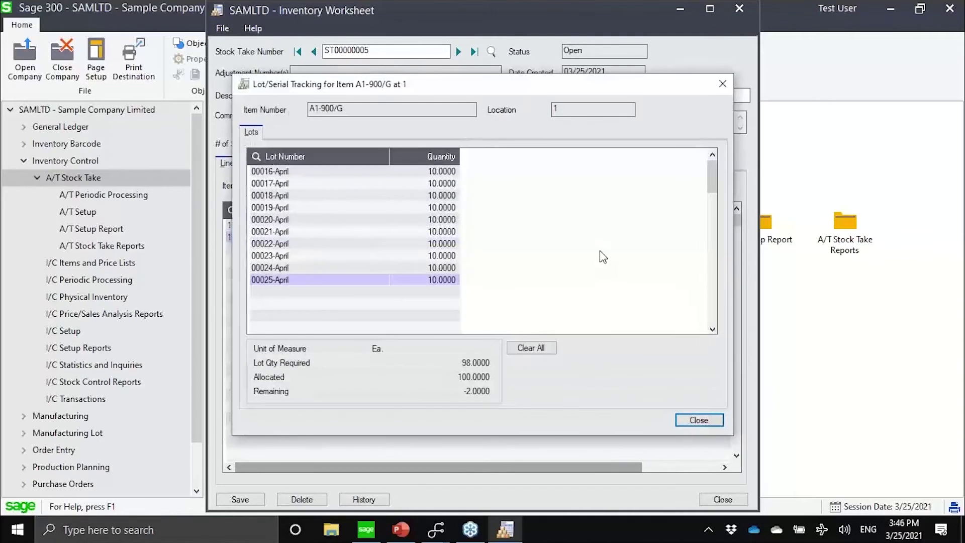
Reduce lots 00022-April and 00023-April to 9 each and save the worksheet
{"action": "left_click", "coordinate": [441, 244]}
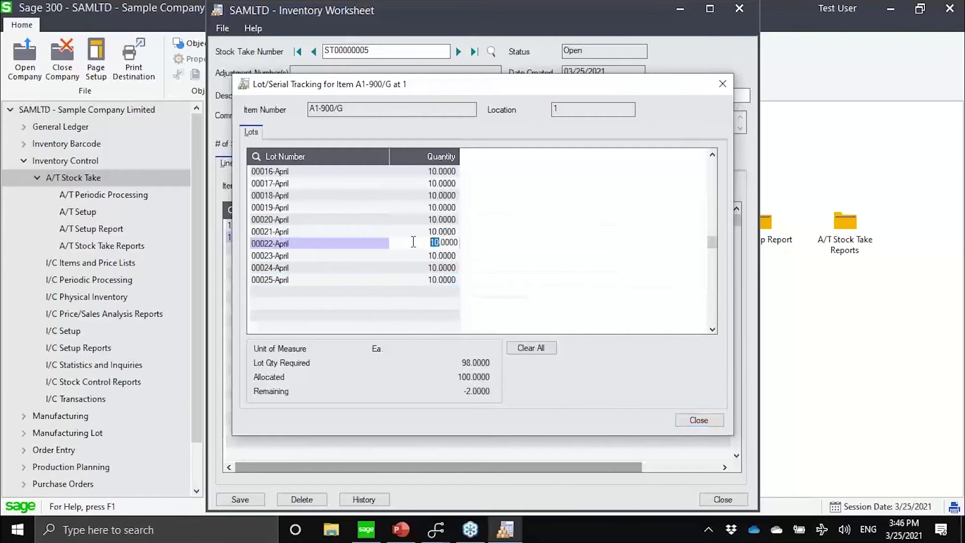
{"action": "type", "text": "9"}
{"action": "left_click", "coordinate": [436, 257]}
{"action": "type", "text": "9"}
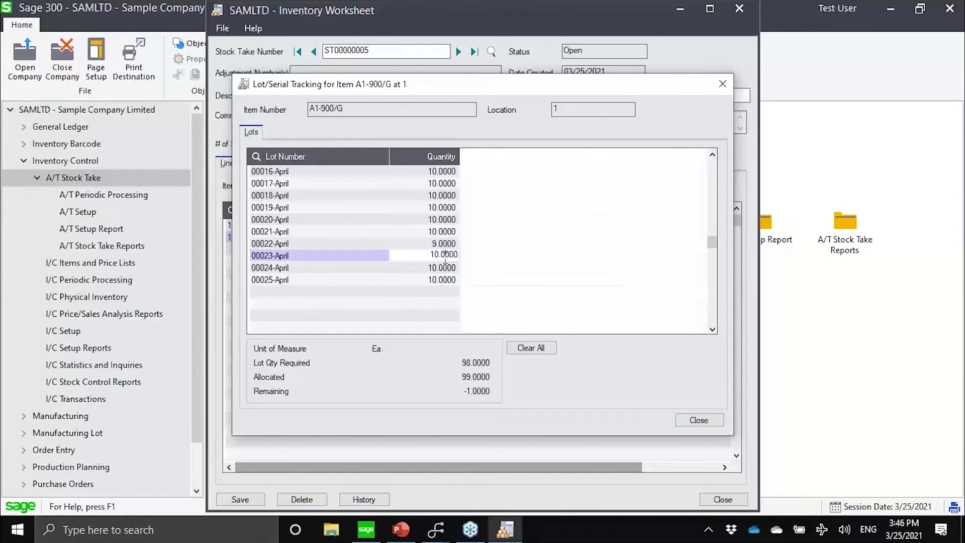
{"action": "left_click", "coordinate": [419, 266]}
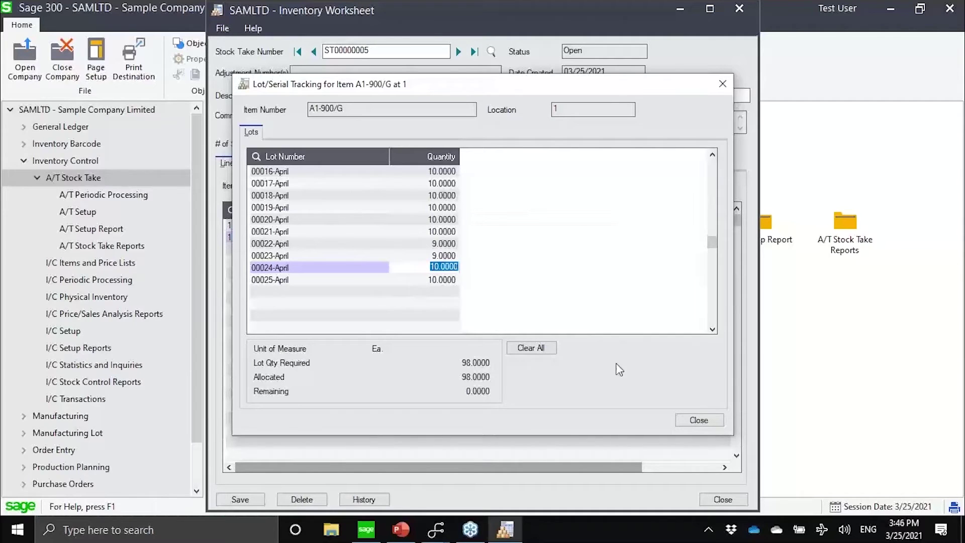
{"action": "left_click", "coordinate": [704, 422]}
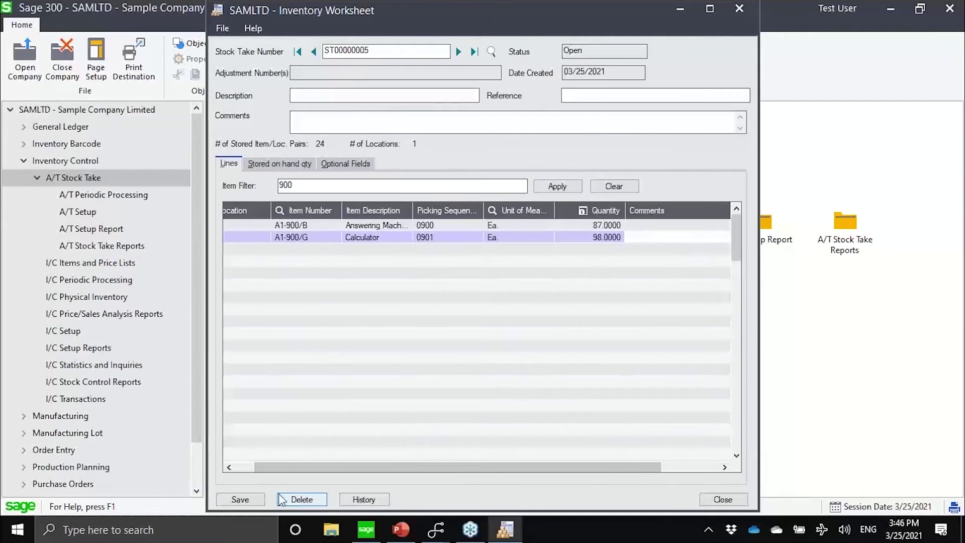
{"action": "left_click", "coordinate": [259, 499]}
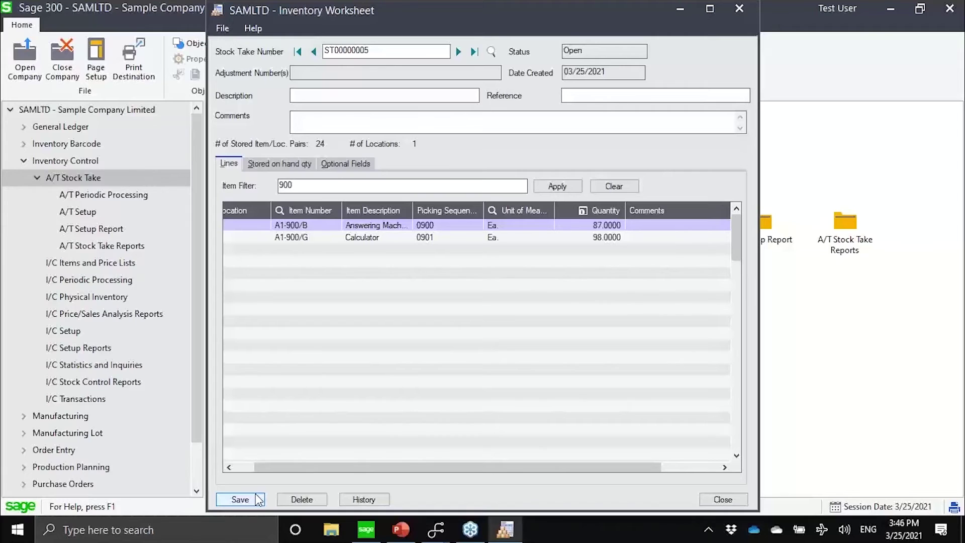
{"action": "left_click", "coordinate": [257, 499]}
Close the worksheet and load stock take ST00000005 in Post Reconciliation
{"action": "left_click", "coordinate": [723, 499]}
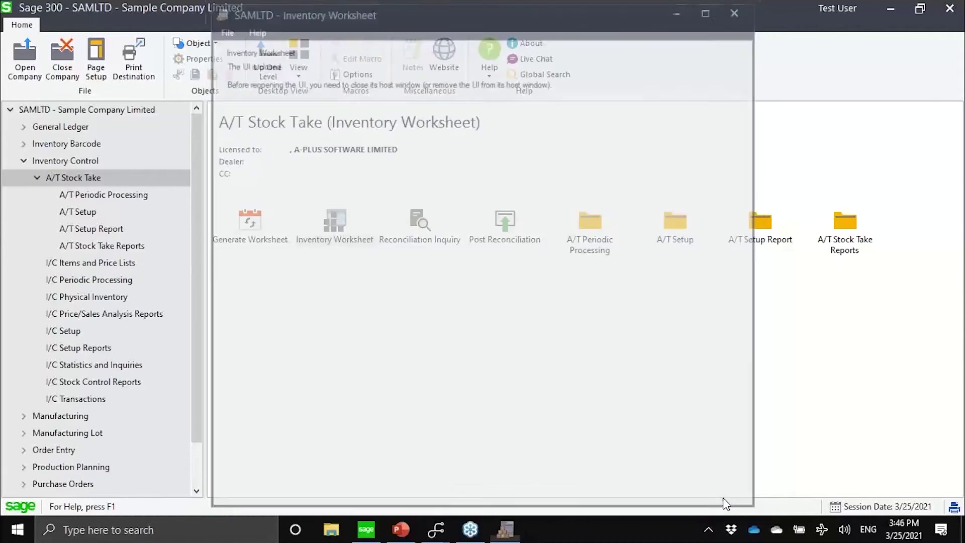
{"action": "double_click", "coordinate": [501, 237]}
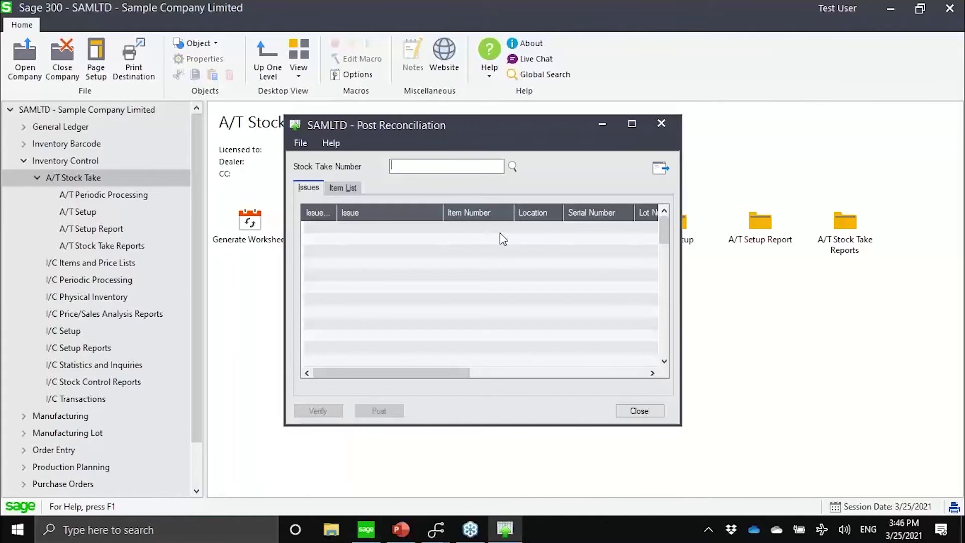
{"action": "left_click", "coordinate": [513, 167]}
{"action": "left_click", "coordinate": [364, 239]}
{"action": "double_click", "coordinate": [334, 238]}
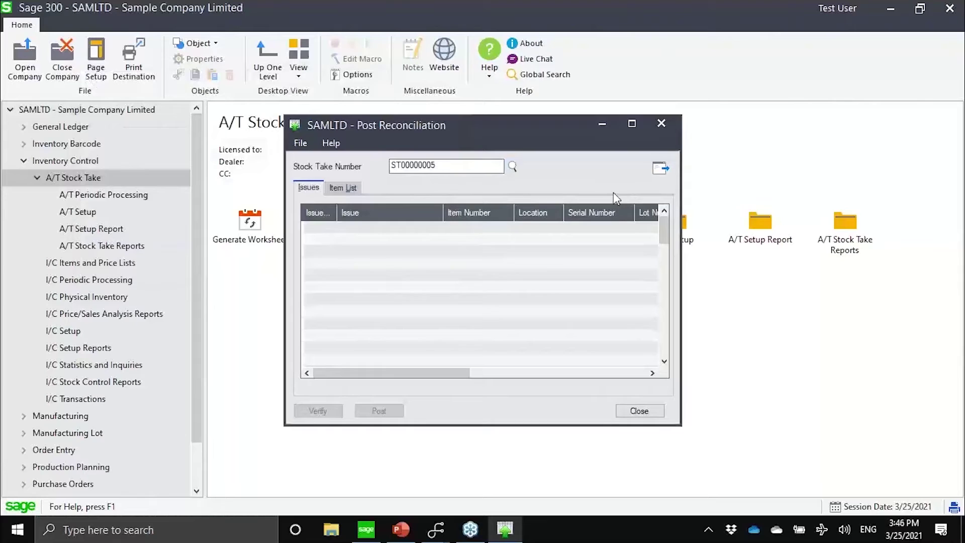
{"action": "left_click", "coordinate": [660, 171]}
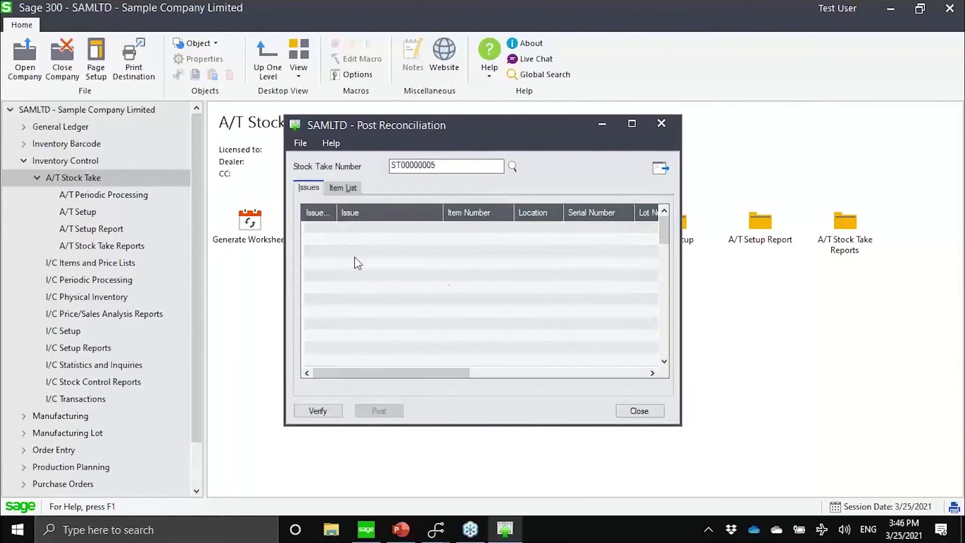
Show only items with variance on the Item List, then return to Issues
{"action": "left_click", "coordinate": [342, 188]}
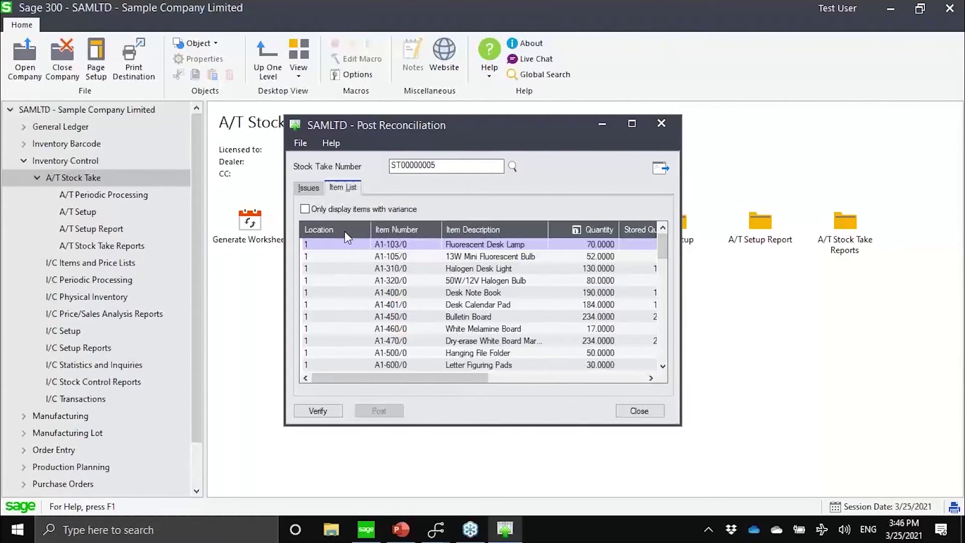
{"action": "left_click", "coordinate": [341, 210]}
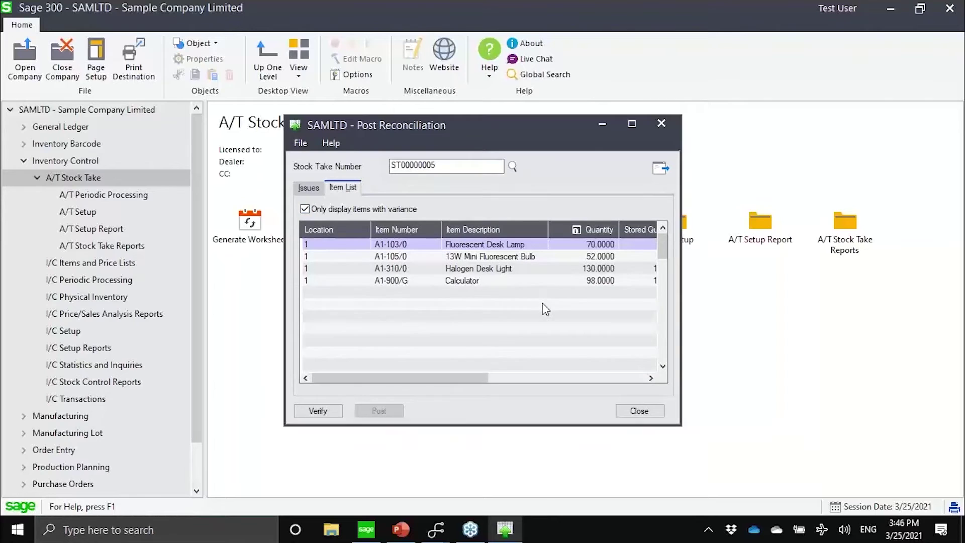
{"action": "left_click_drag", "start_coordinate": [285, 271], "coordinate": [96, 262]}
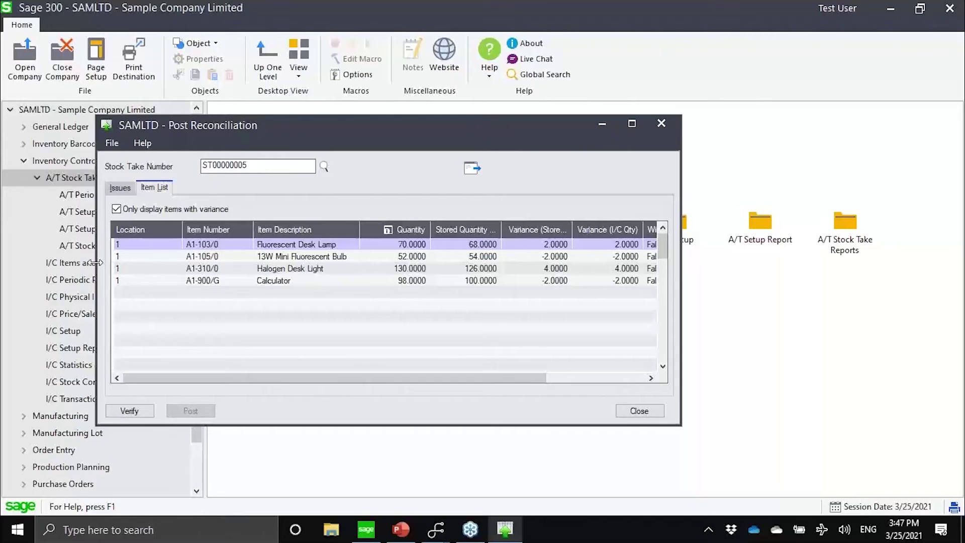
{"action": "left_click", "coordinate": [121, 189]}
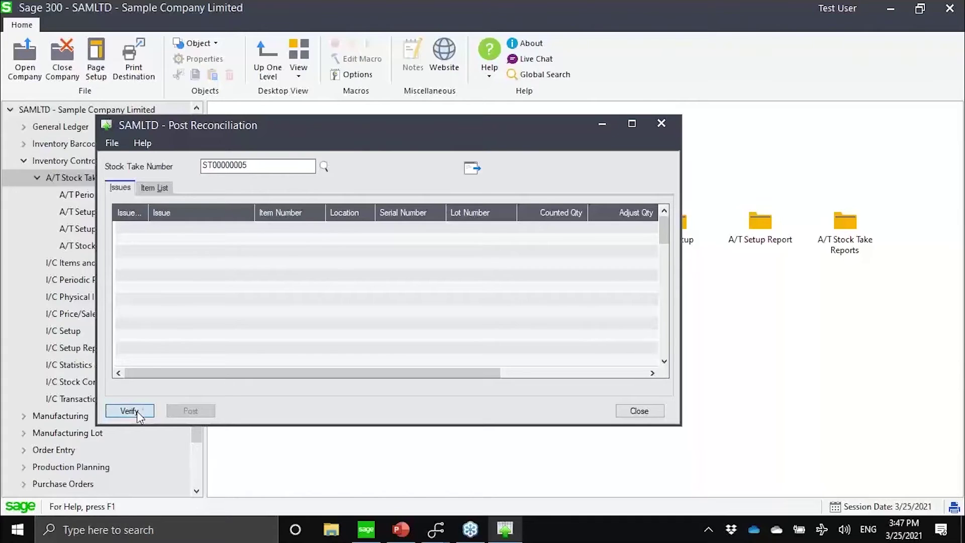
Verify reconciliation ST00000005, dismiss the 'Passed Verification' message, and reposition the Post Reconciliation window
{"action": "left_click", "coordinate": [137, 411]}
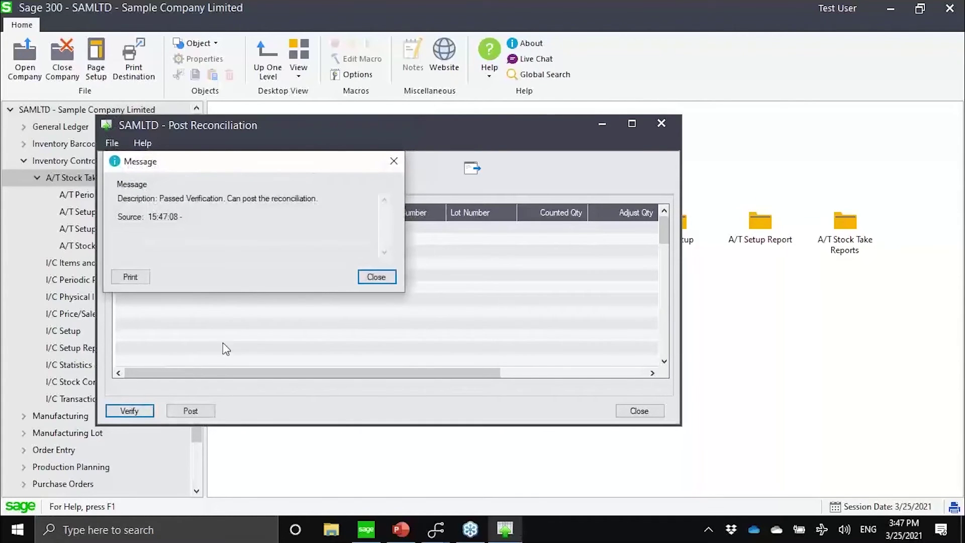
{"action": "left_click", "coordinate": [385, 279]}
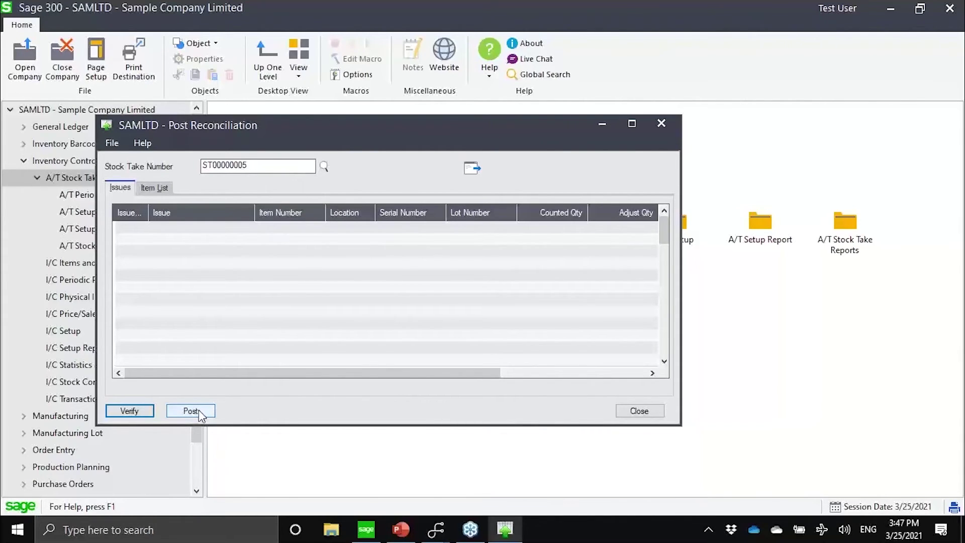
{"action": "left_click_drag", "start_coordinate": [352, 136], "coordinate": [411, 170]}
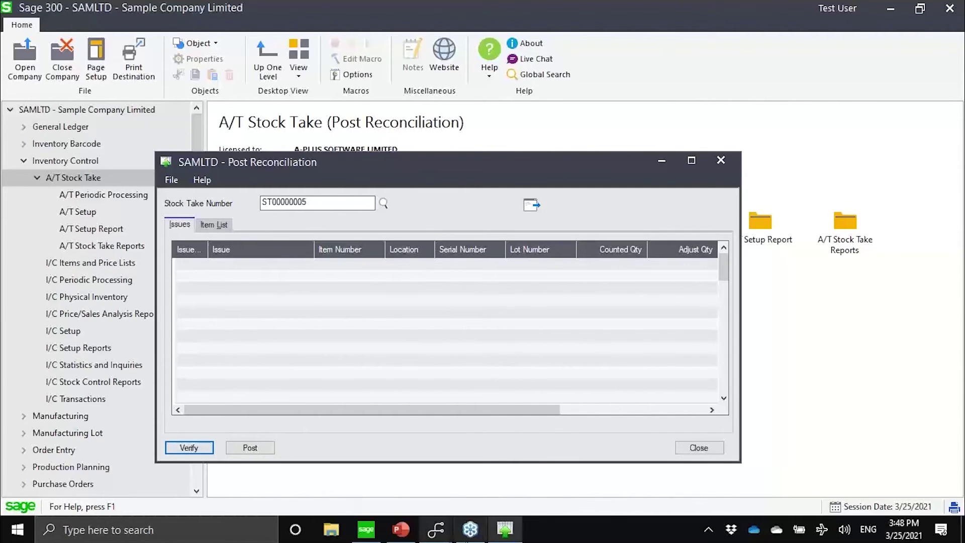
Bring the mirrored phone screen forward and launch the AS Barcode 2021 app
{"action": "mouse_move", "coordinate": [471, 539]}
{"action": "mouse_move", "coordinate": [436, 530]}
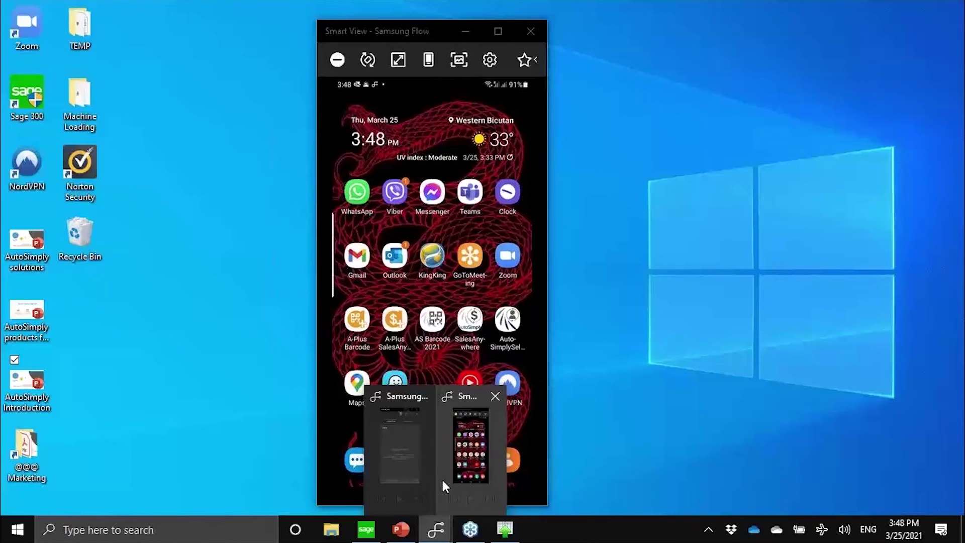
{"action": "left_click", "coordinate": [443, 485]}
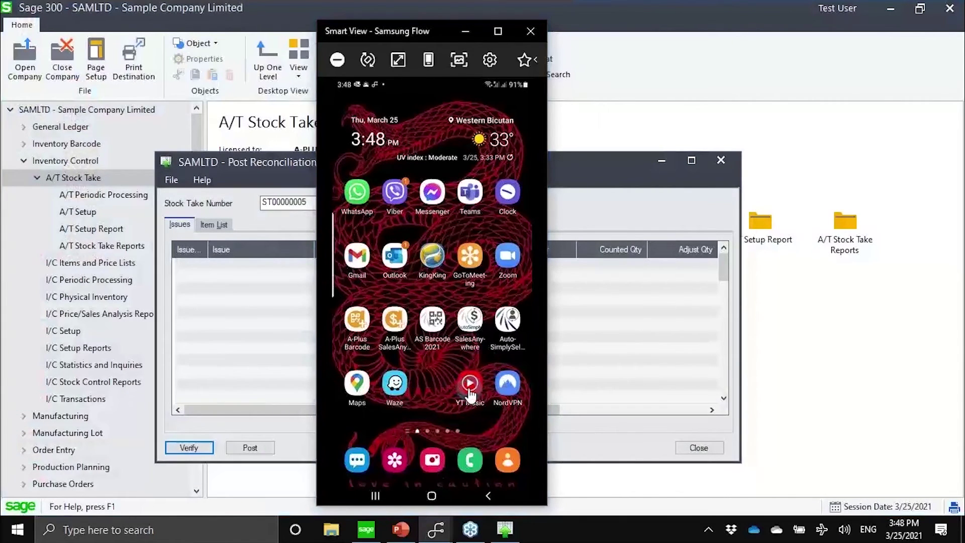
{"action": "left_click", "coordinate": [432, 329]}
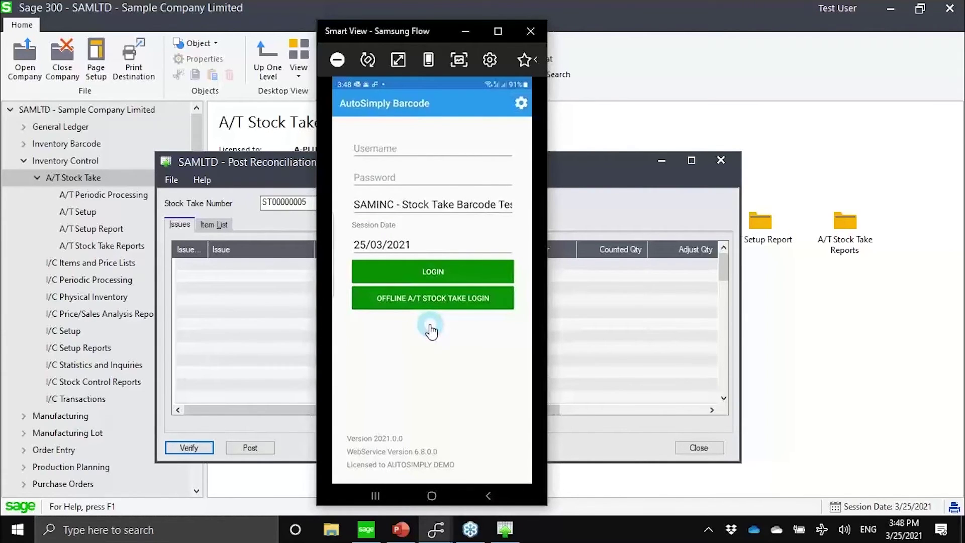
Log in to company SAMLTD as user 1 with the account password
{"action": "left_click", "coordinate": [433, 206]}
{"action": "left_click", "coordinate": [414, 166]}
{"action": "left_click", "coordinate": [401, 154]}
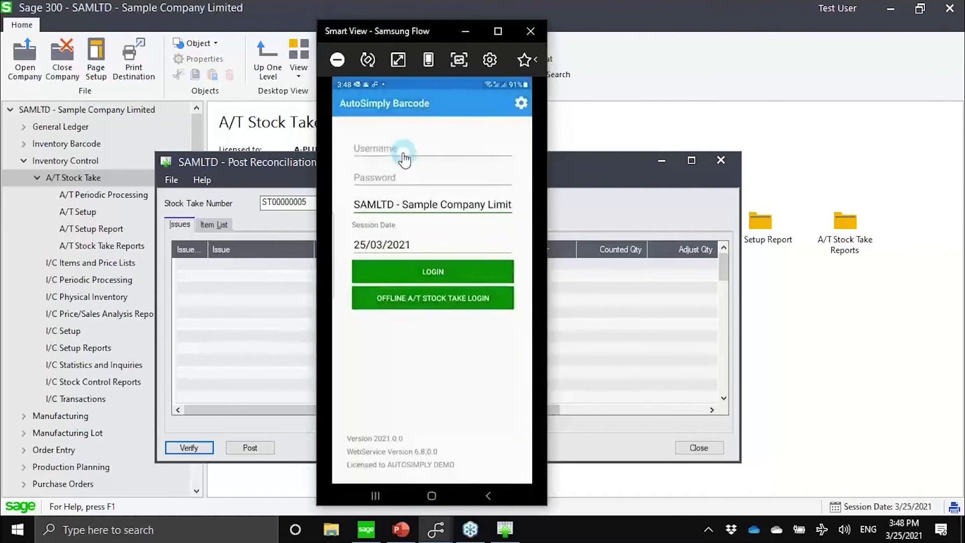
{"action": "type", "text": "1"}
{"action": "left_click", "coordinate": [389, 180]}
{"action": "type", "text": "1"}
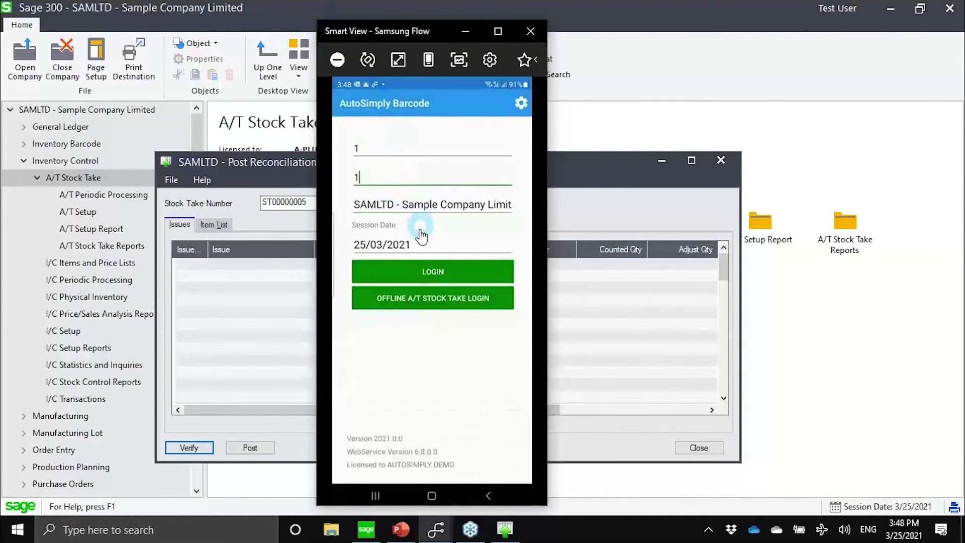
{"action": "left_click", "coordinate": [433, 274]}
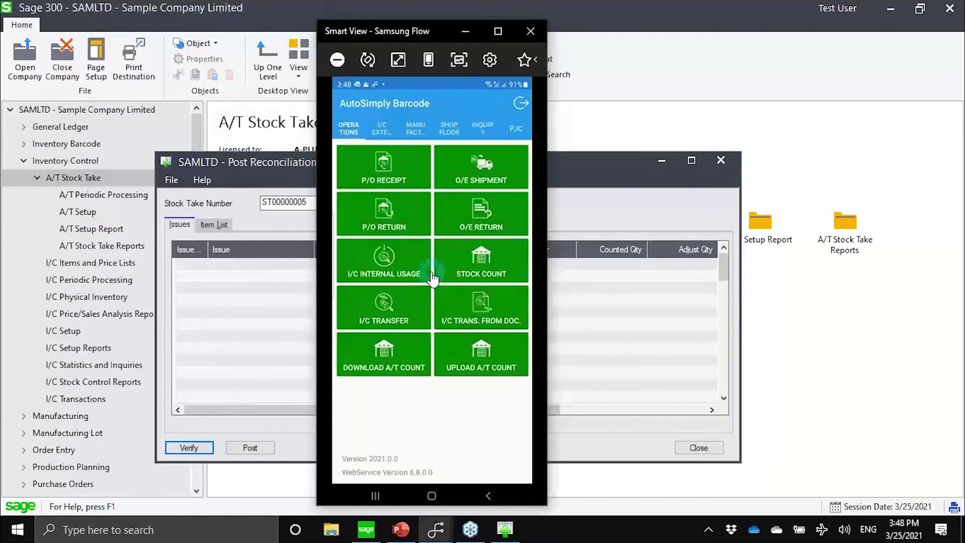
Start an A/T Stock Count for location 1 on worksheet ST00000005
{"action": "left_click", "coordinate": [459, 267]}
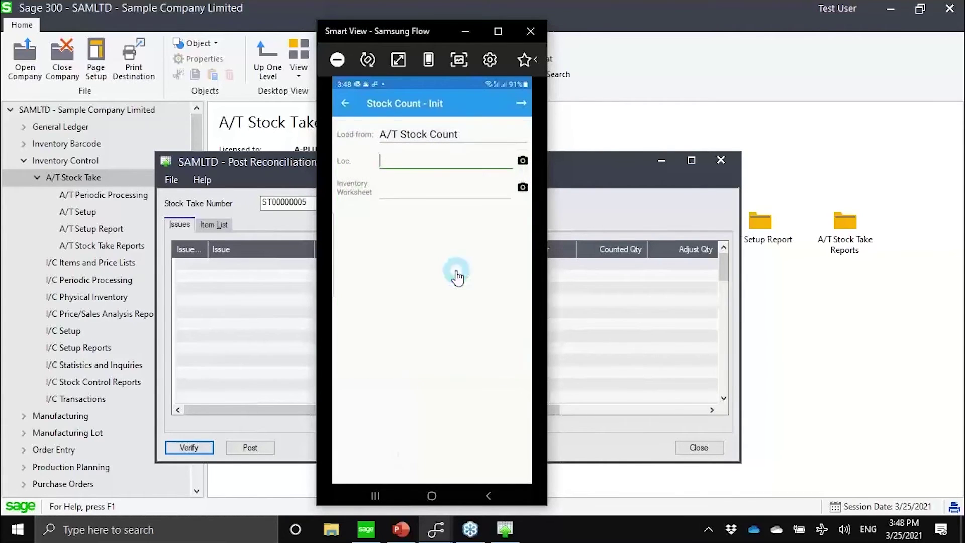
{"action": "left_click", "coordinate": [435, 133]}
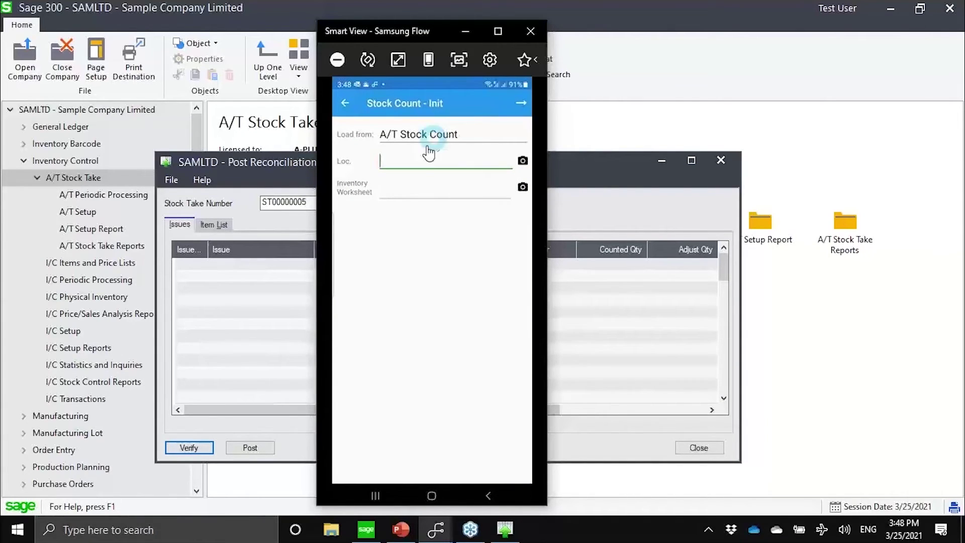
{"action": "left_click", "coordinate": [418, 161]}
{"action": "type", "text": "1"}
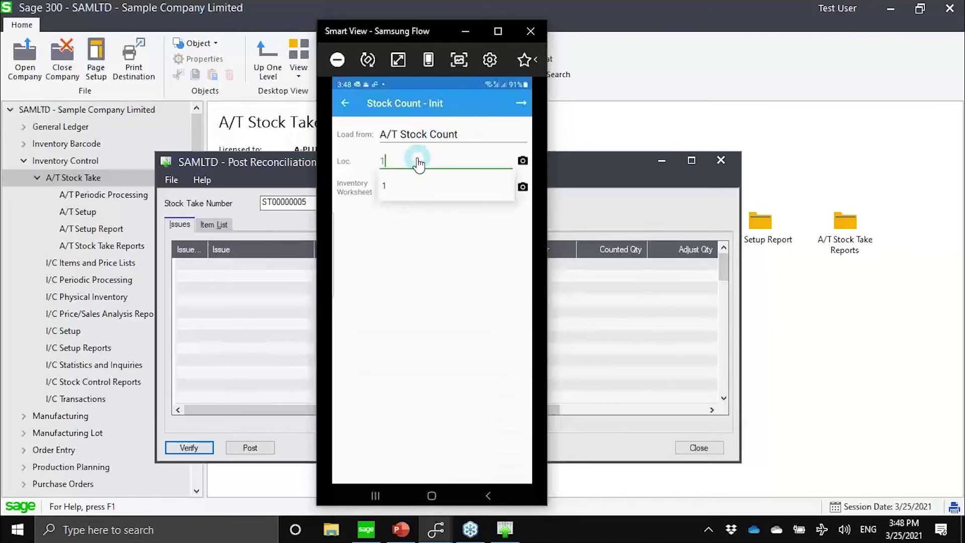
{"action": "left_click", "coordinate": [423, 196]}
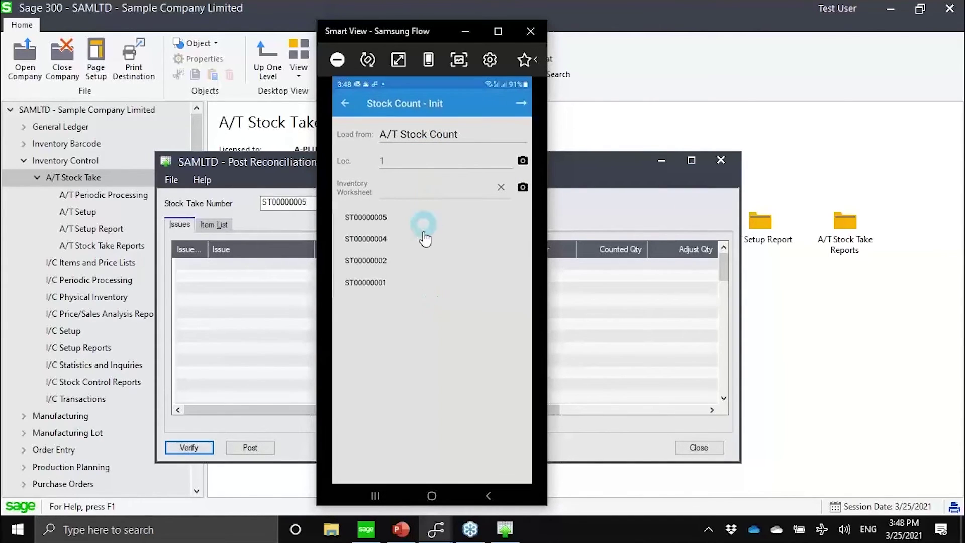
{"action": "left_click", "coordinate": [386, 222]}
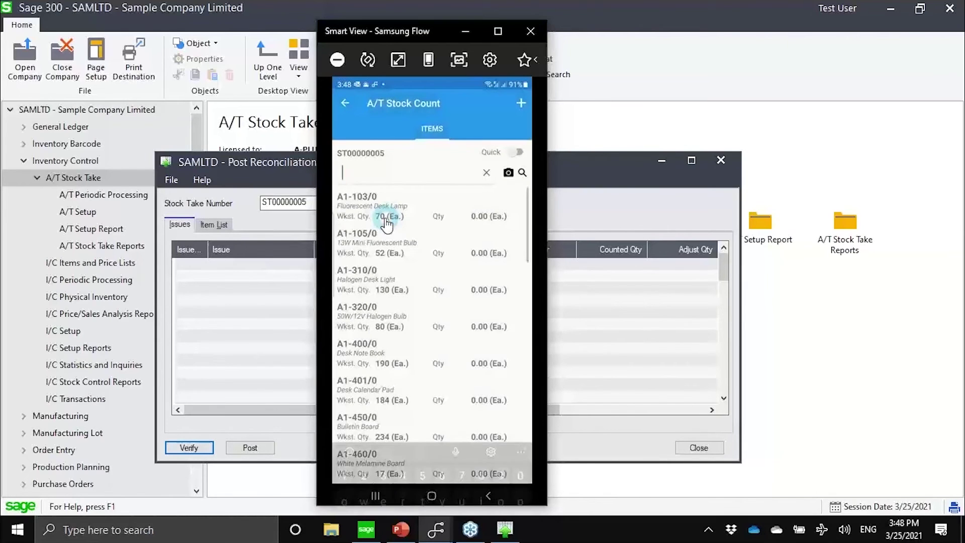
{"action": "left_click_drag", "start_coordinate": [438, 261], "coordinate": [453, 290]}
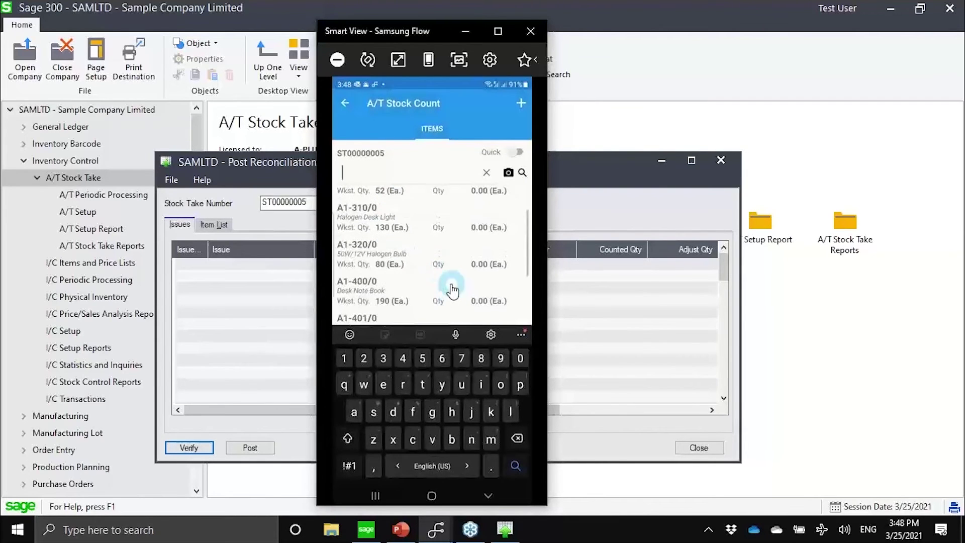
Enter counts of 2 for A1-310/0 and 3 for A1-320/0
{"action": "left_click", "coordinate": [414, 226]}
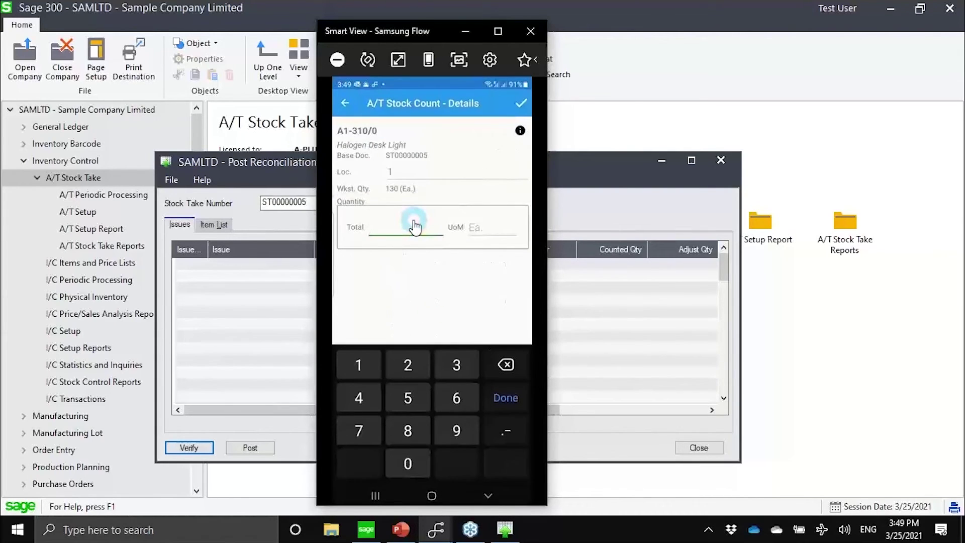
{"action": "type", "text": "2"}
{"action": "left_click", "coordinate": [521, 104]}
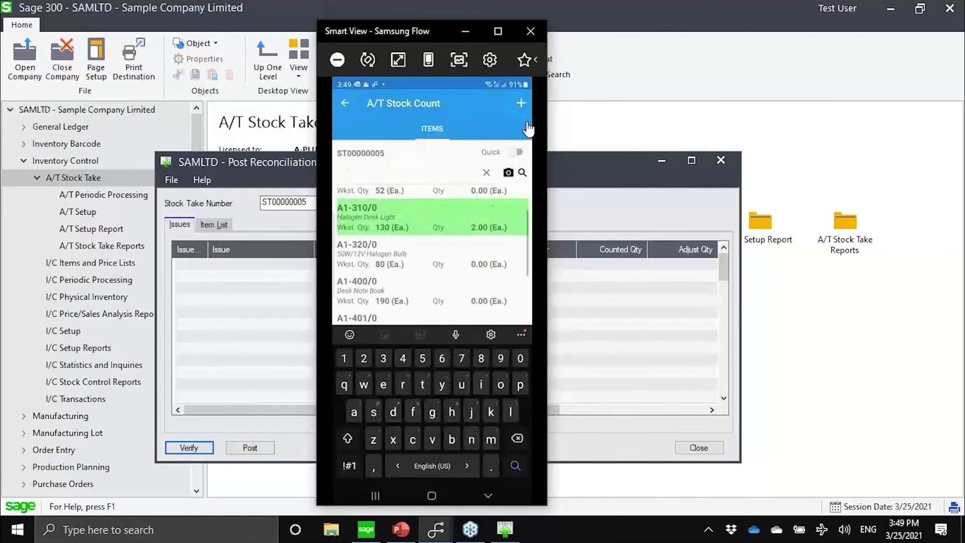
{"action": "left_click", "coordinate": [440, 262]}
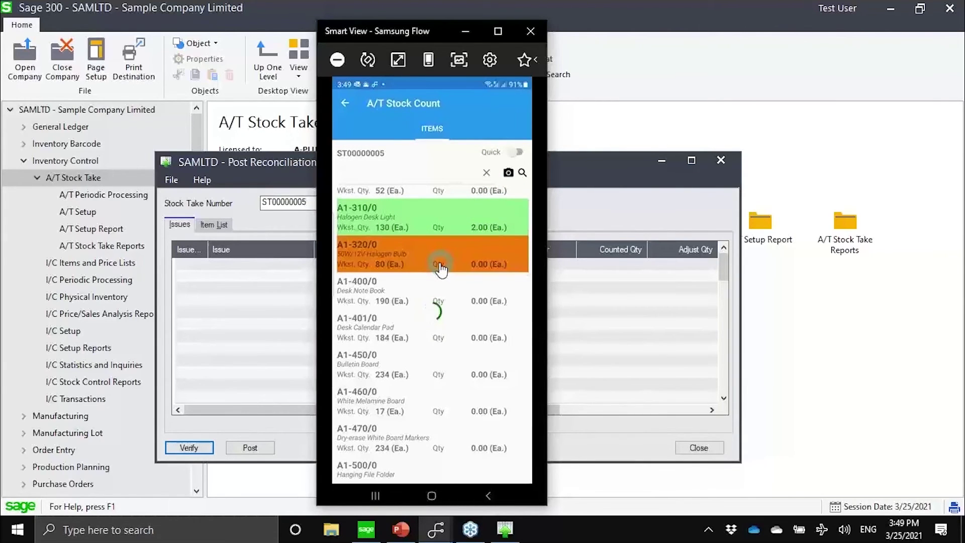
{"action": "type", "text": "3"}
{"action": "left_click", "coordinate": [515, 117]}
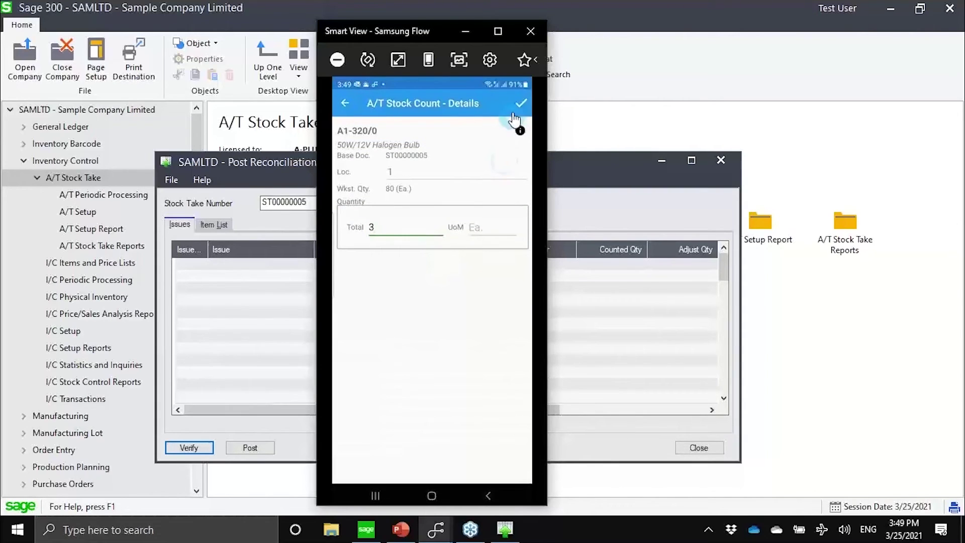
Submit the counts to ST00000005, adding them to existing quantities, then close Post Reconciliation
{"action": "left_click", "coordinate": [507, 173]}
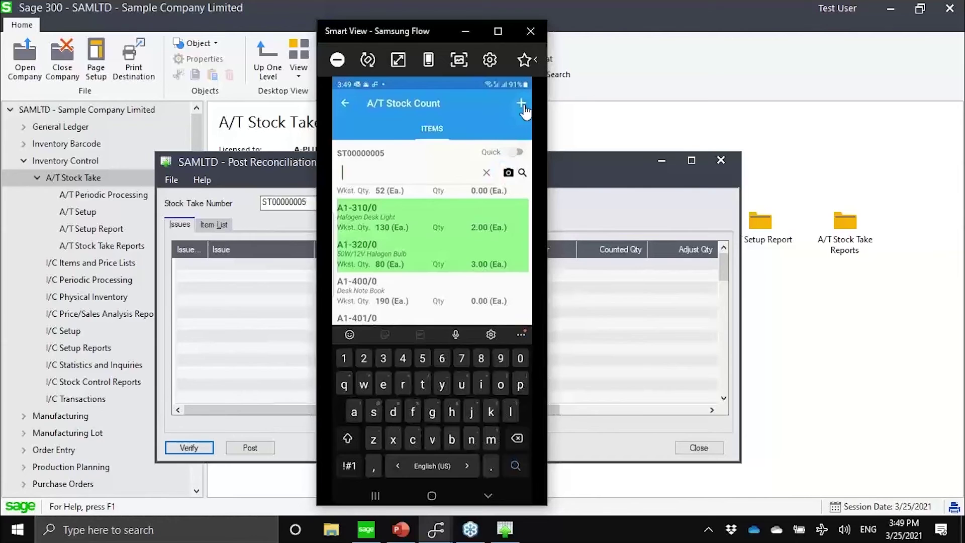
{"action": "left_click", "coordinate": [522, 106]}
{"action": "left_click", "coordinate": [364, 274]}
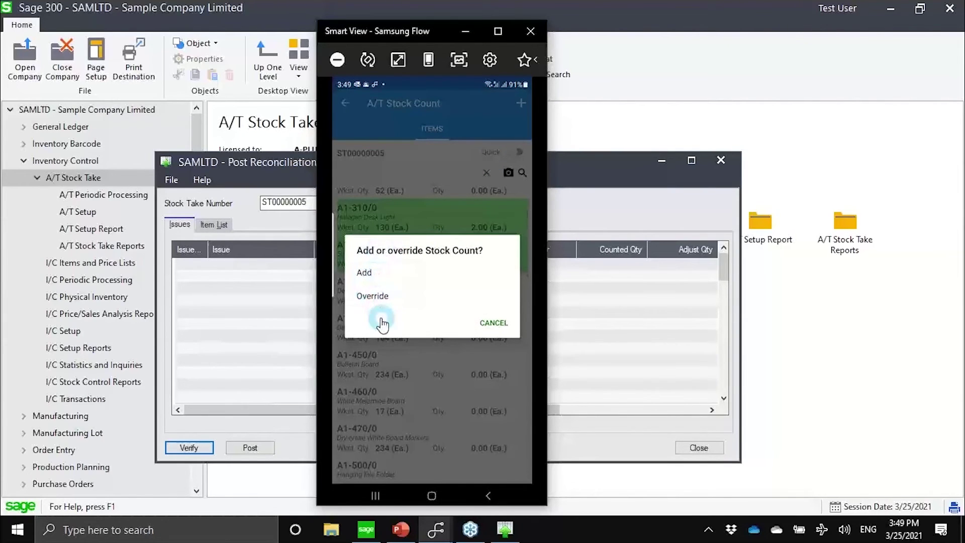
{"action": "left_click", "coordinate": [371, 273]}
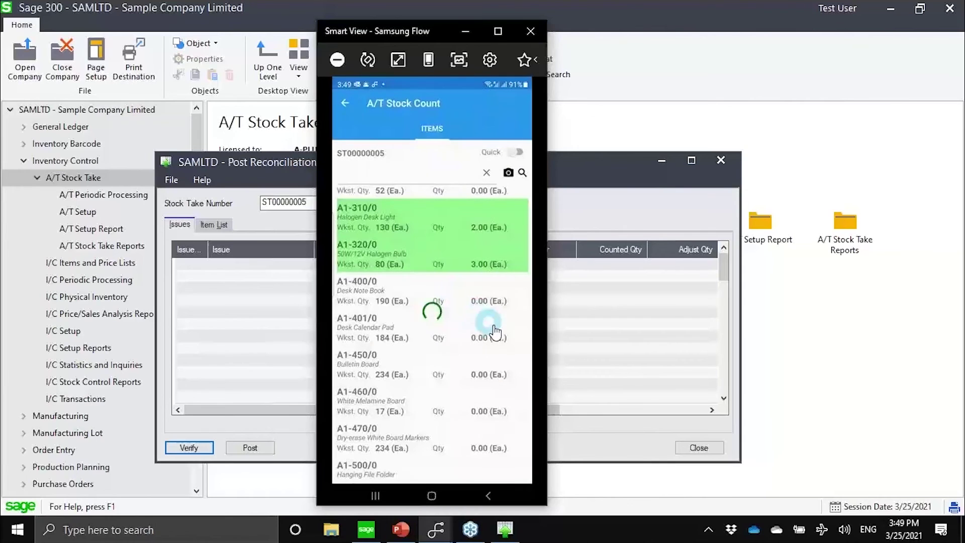
{"action": "left_click", "coordinate": [503, 314]}
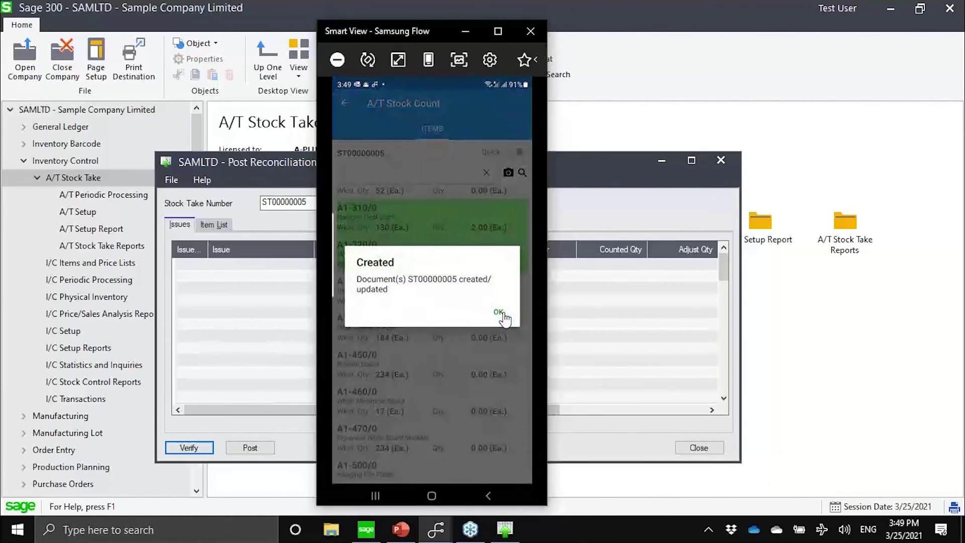
{"action": "left_click", "coordinate": [581, 213]}
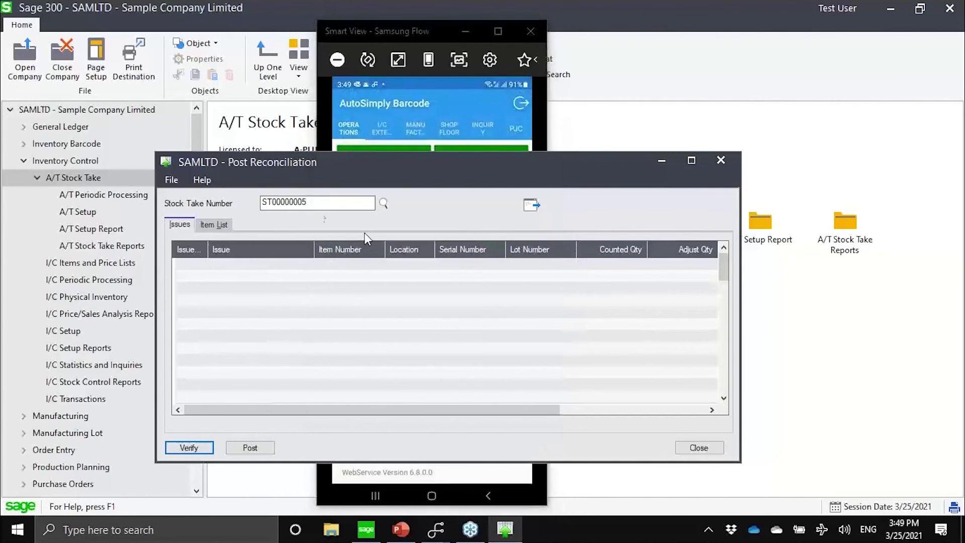
Open the Inventory Worksheet and load stock take ST00000005 from the finder
{"action": "left_click", "coordinate": [649, 131]}
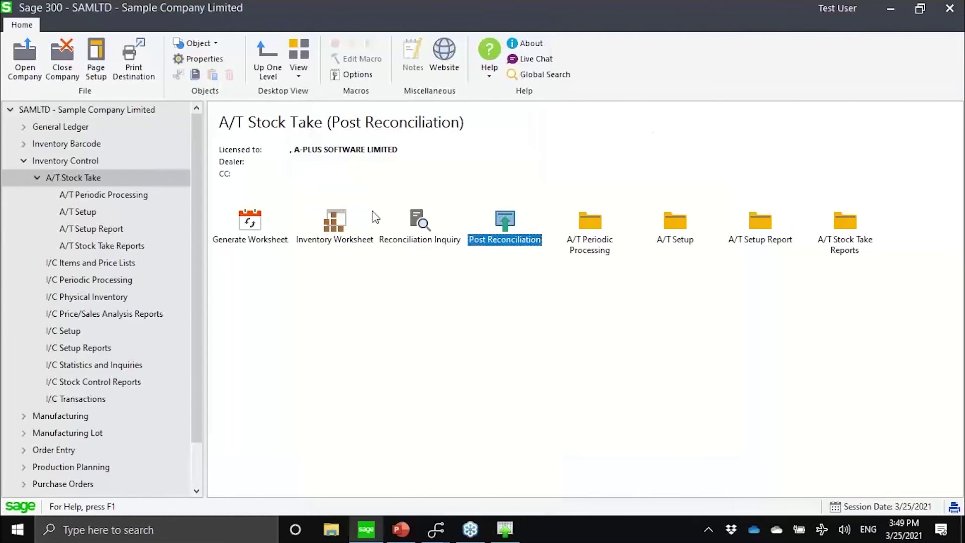
{"action": "double_click", "coordinate": [342, 234]}
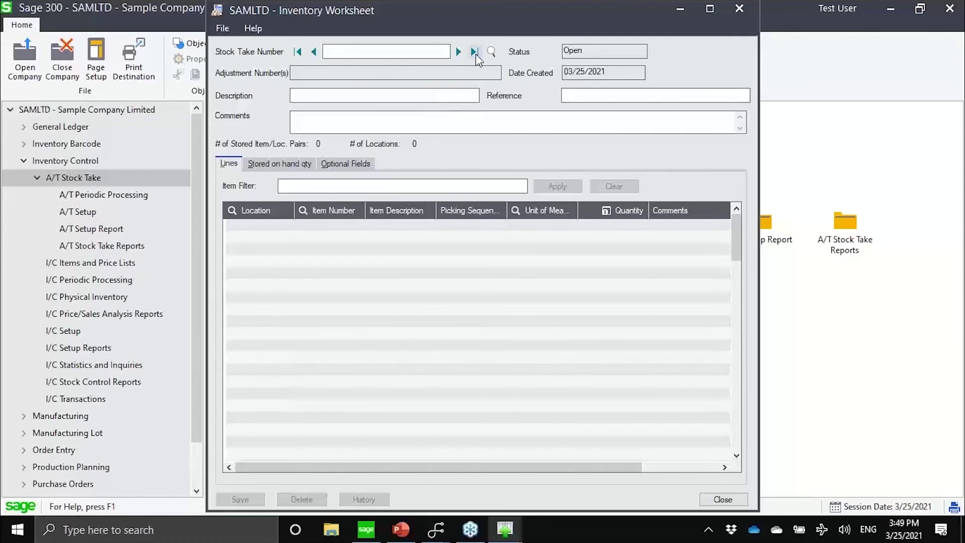
{"action": "left_click", "coordinate": [491, 51]}
{"action": "left_click", "coordinate": [176, 228]}
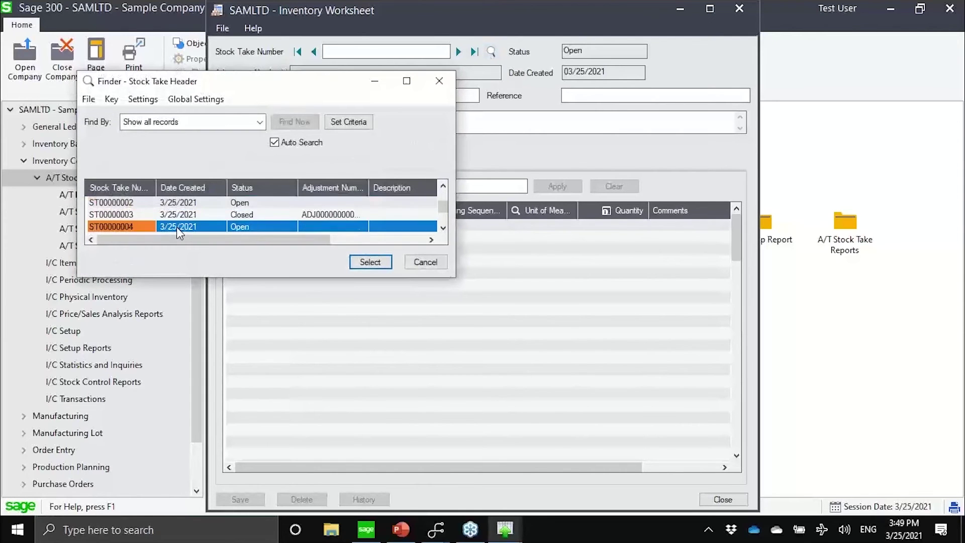
{"action": "key", "text": "Down"}
{"action": "key", "text": "Down"}
{"action": "key", "text": "Return"}
Show A1-320/0's item history with its count change to 3, then bring back the phone window
{"action": "left_click", "coordinate": [595, 256]}
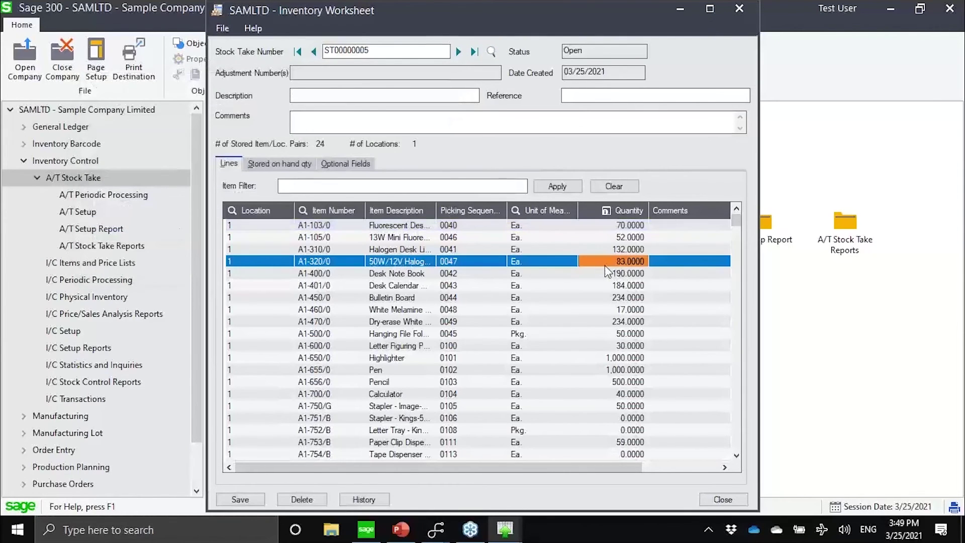
{"action": "left_click", "coordinate": [364, 499]}
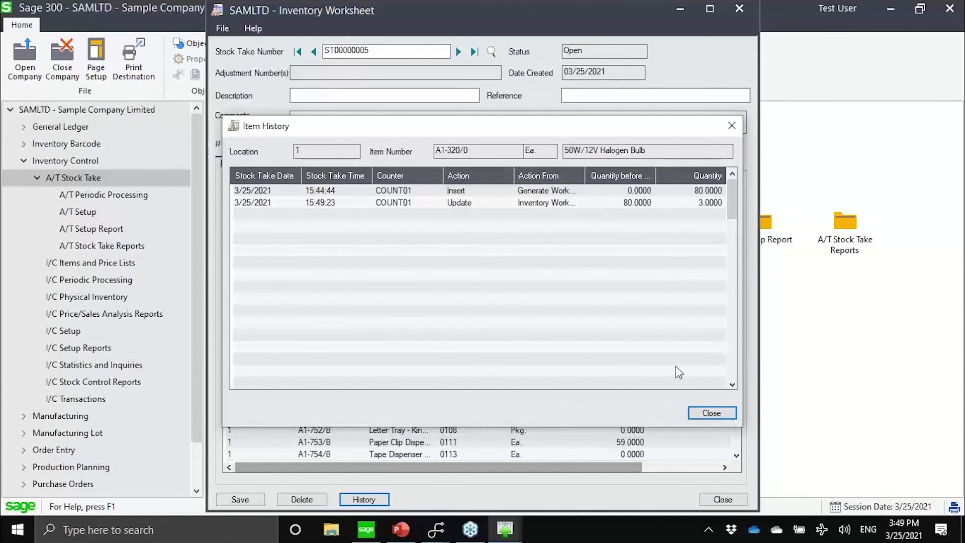
{"action": "mouse_move", "coordinate": [507, 535]}
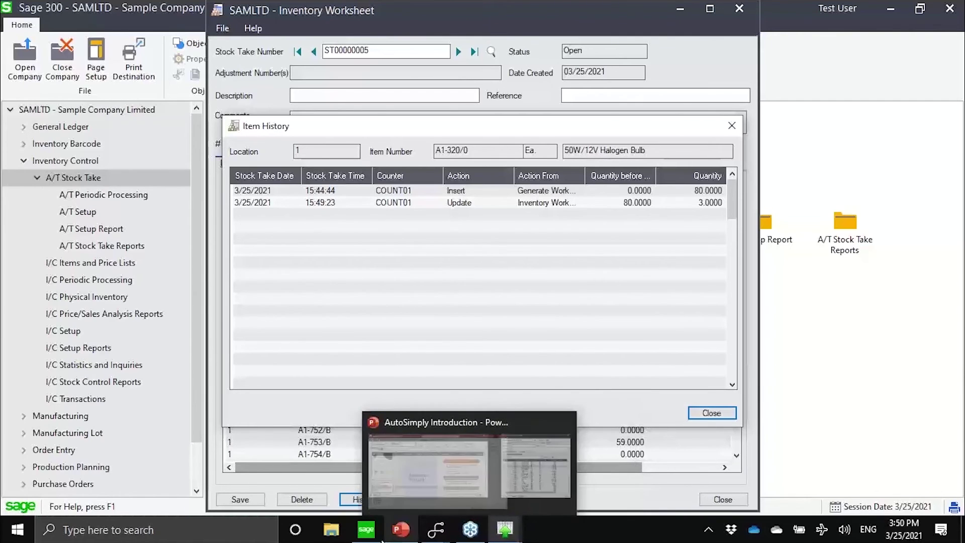
{"action": "mouse_move", "coordinate": [435, 531]}
{"action": "left_click", "coordinate": [471, 443]}
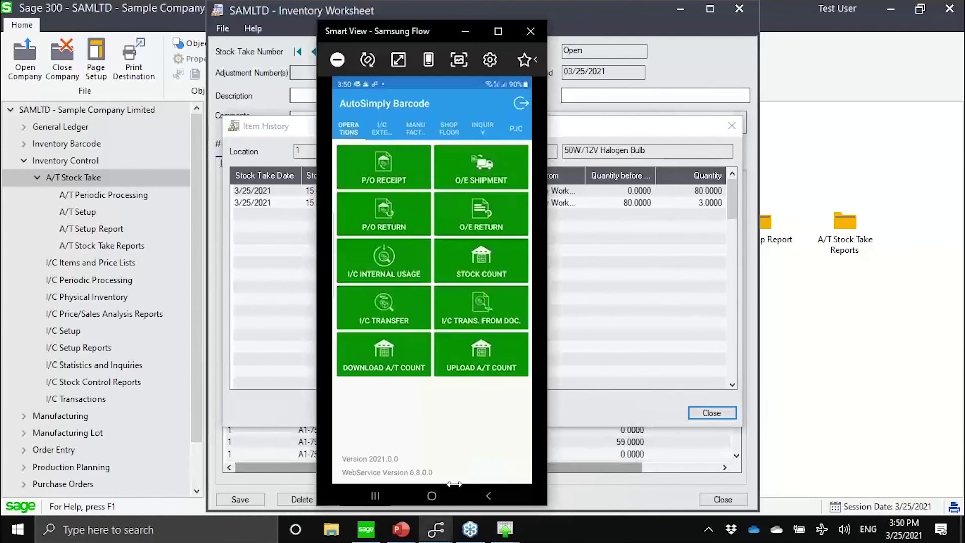
Prepare and download the A/T count data for offline use, checking the download status
{"action": "left_click", "coordinate": [395, 371]}
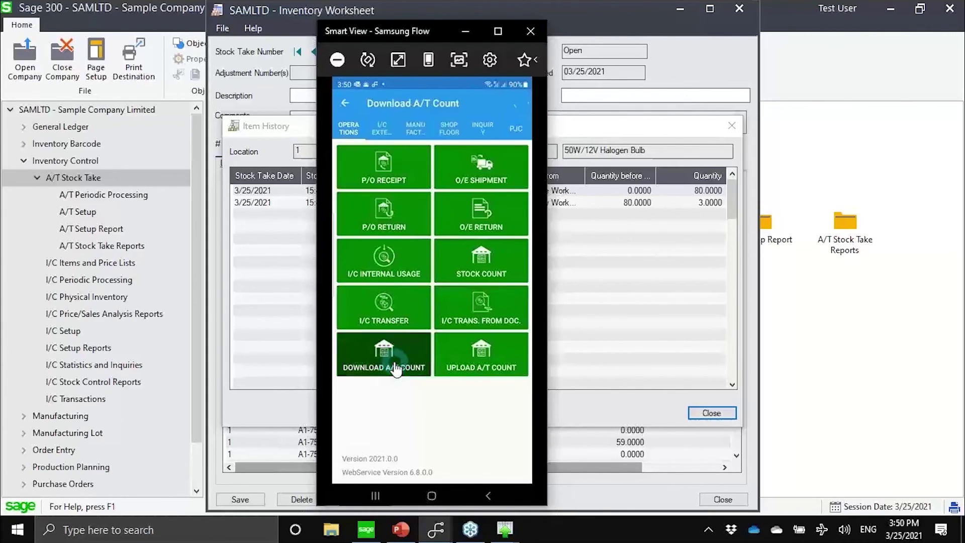
{"action": "left_click", "coordinate": [433, 160]}
{"action": "left_click", "coordinate": [432, 135]}
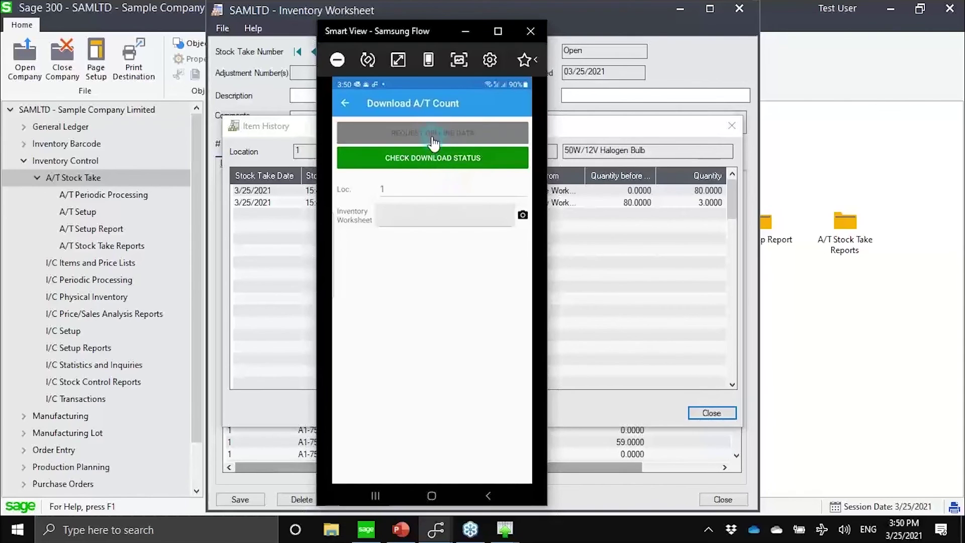
{"action": "left_click", "coordinate": [454, 160]}
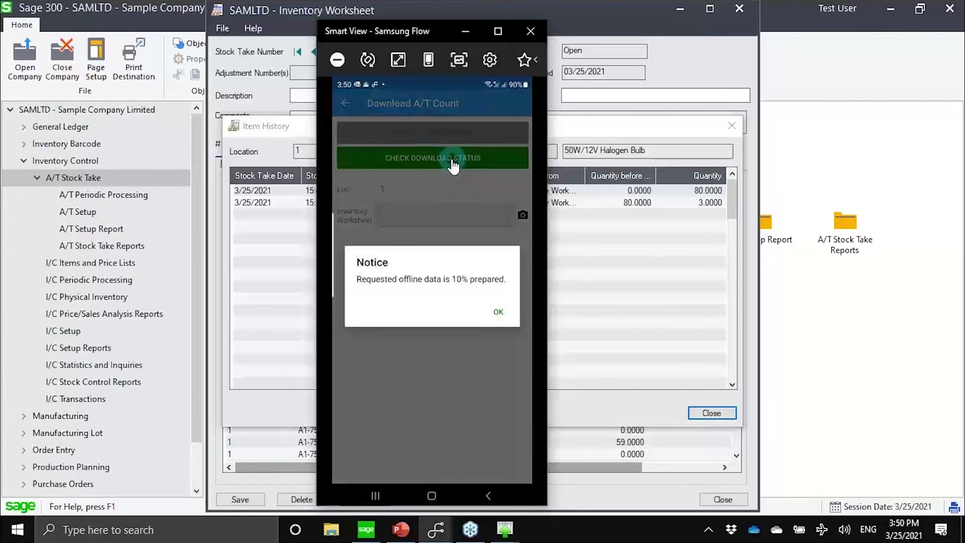
{"action": "left_click", "coordinate": [496, 313]}
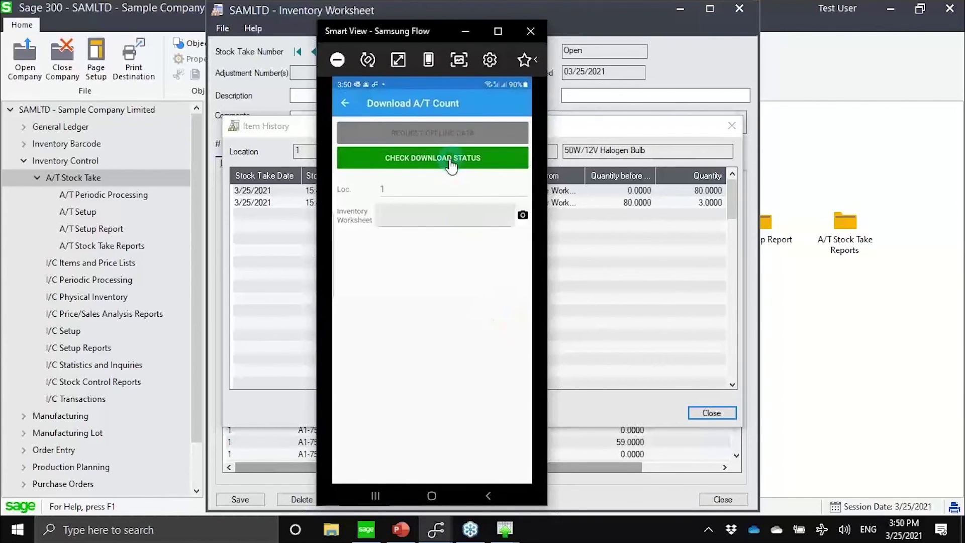
{"action": "left_click", "coordinate": [452, 162]}
Choose worksheet ST00000005 and open its item list for counting
{"action": "left_click", "coordinate": [433, 257]}
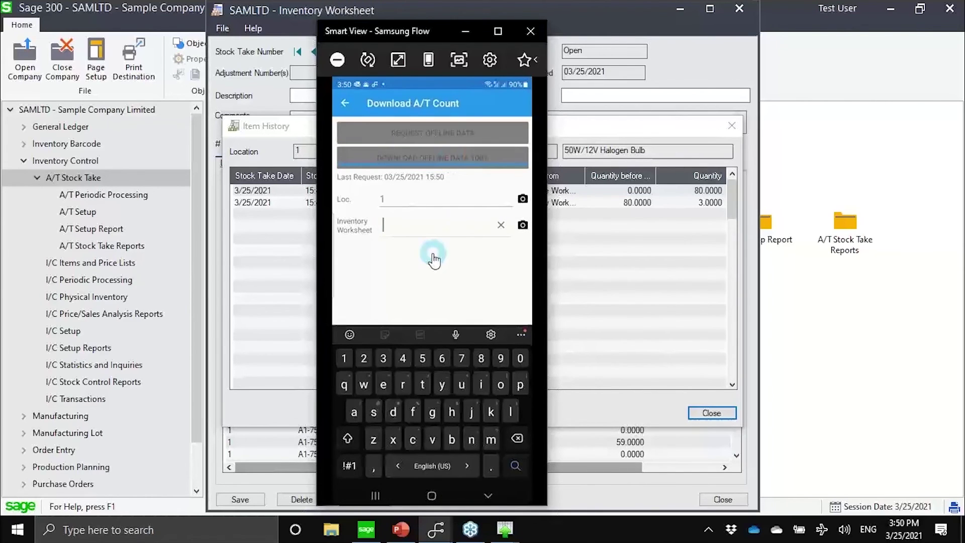
{"action": "left_click", "coordinate": [447, 237]}
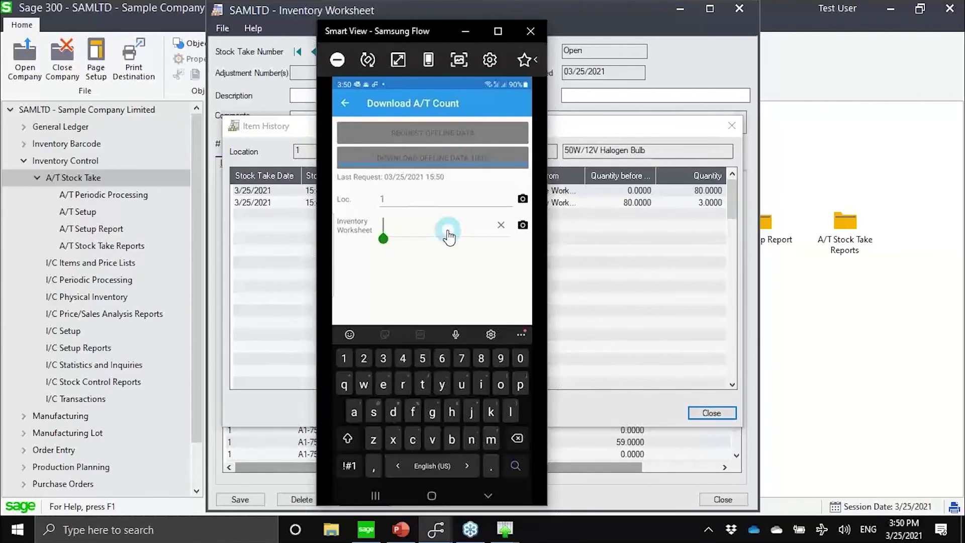
{"action": "left_click", "coordinate": [417, 259]}
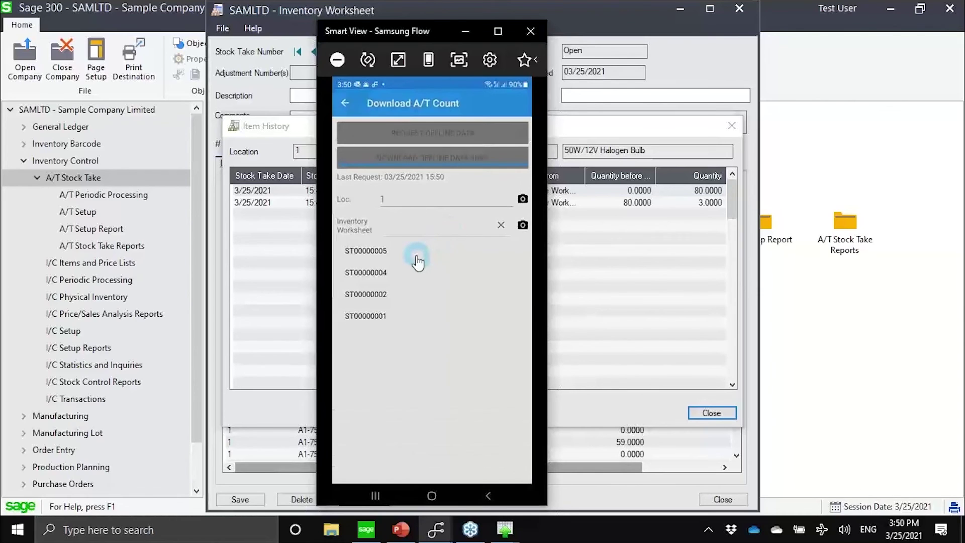
{"action": "left_click", "coordinate": [417, 259]}
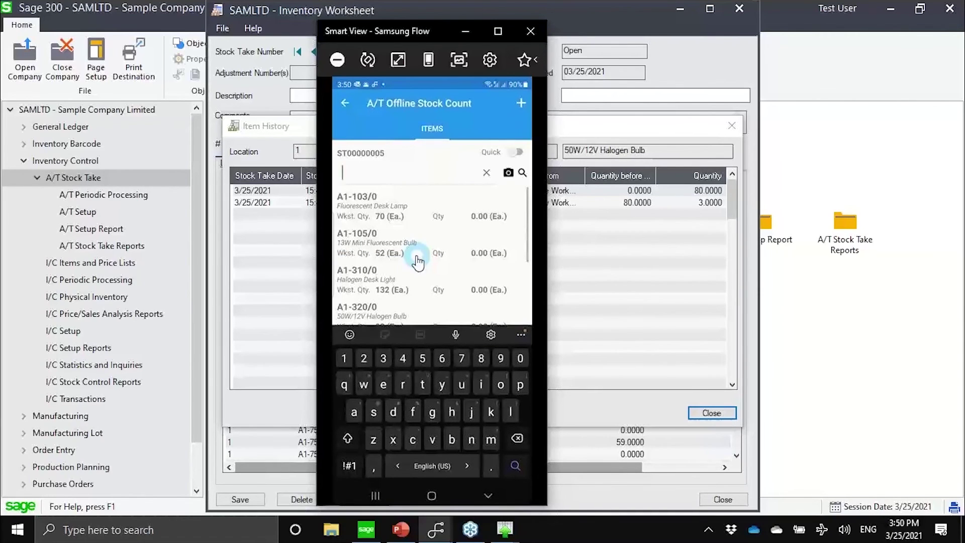
Enter counts of 5 for A1-103/0, A1-105/0, and A1-310/0, searching 'a1310/0' for the last
{"action": "left_click", "coordinate": [419, 216]}
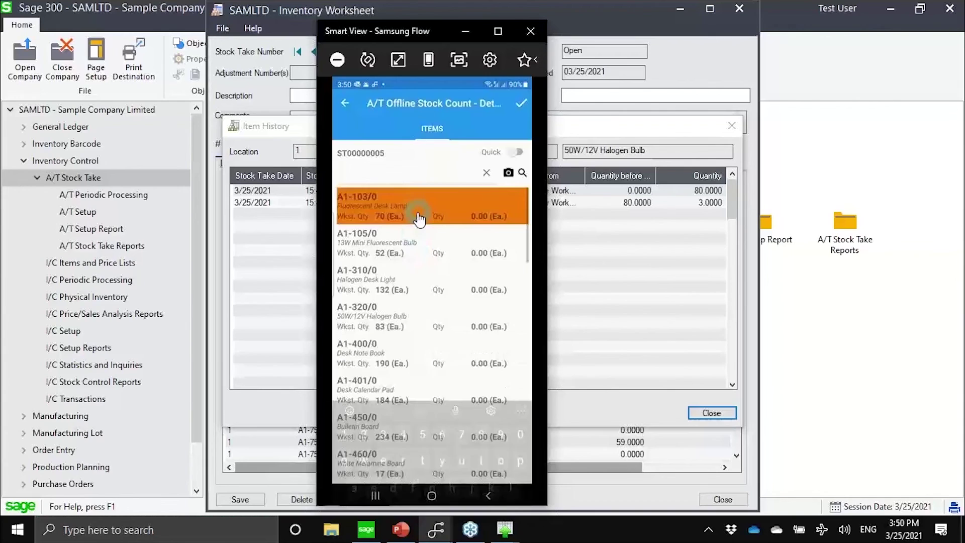
{"action": "type", "text": "5"}
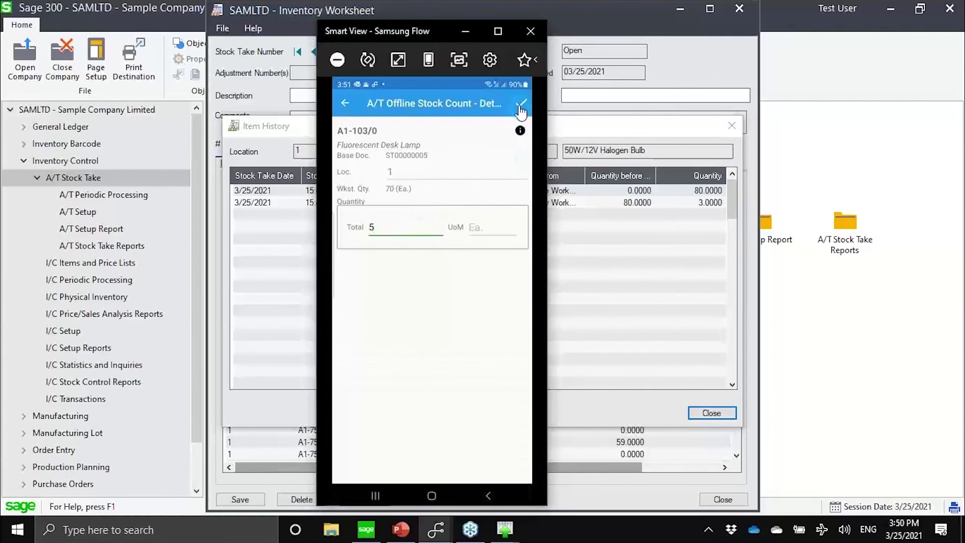
{"action": "left_click", "coordinate": [521, 107]}
{"action": "left_click", "coordinate": [424, 246]}
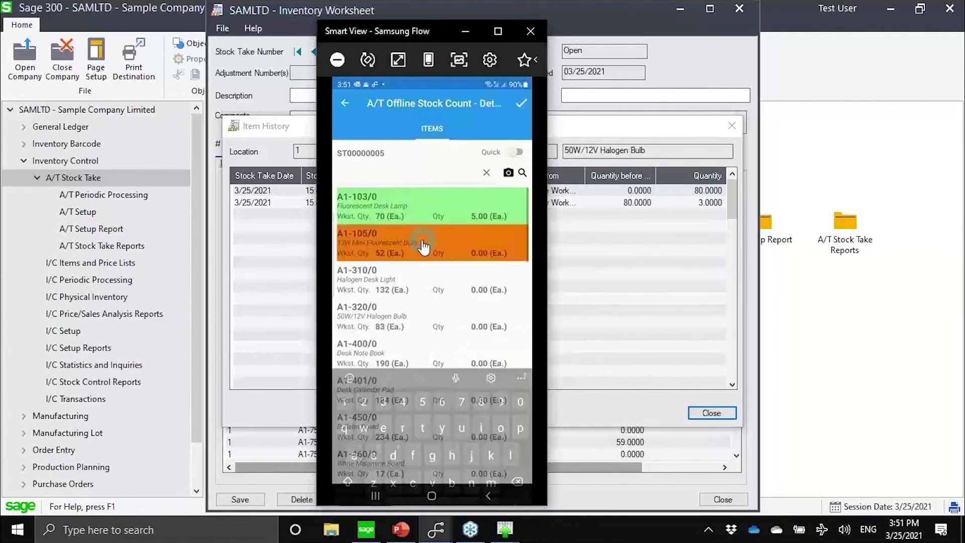
{"action": "type", "text": "5"}
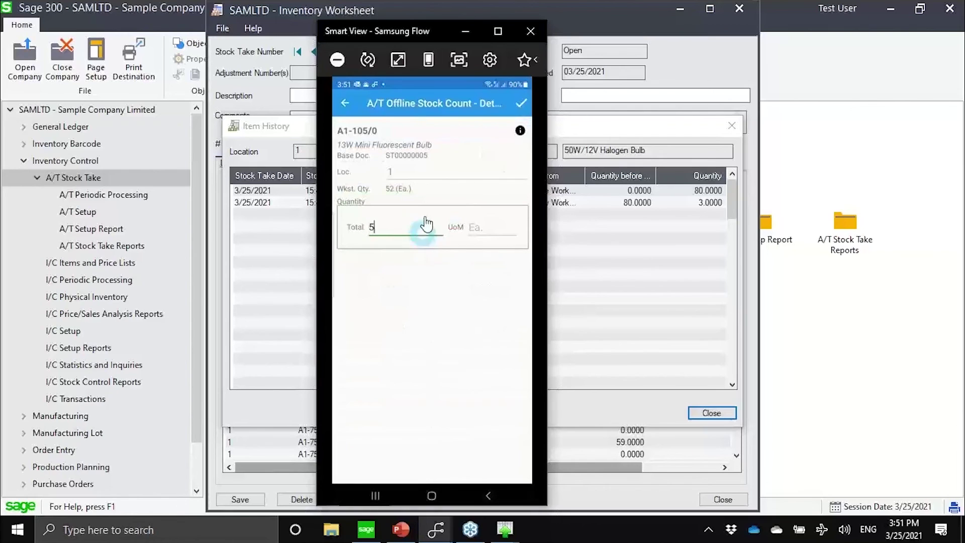
{"action": "left_click", "coordinate": [521, 103]}
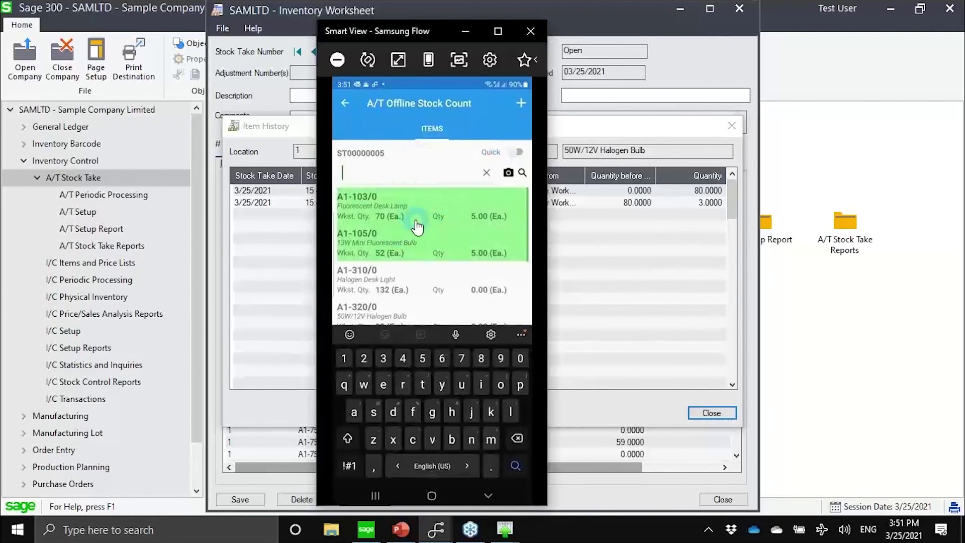
{"action": "left_click", "coordinate": [511, 175]}
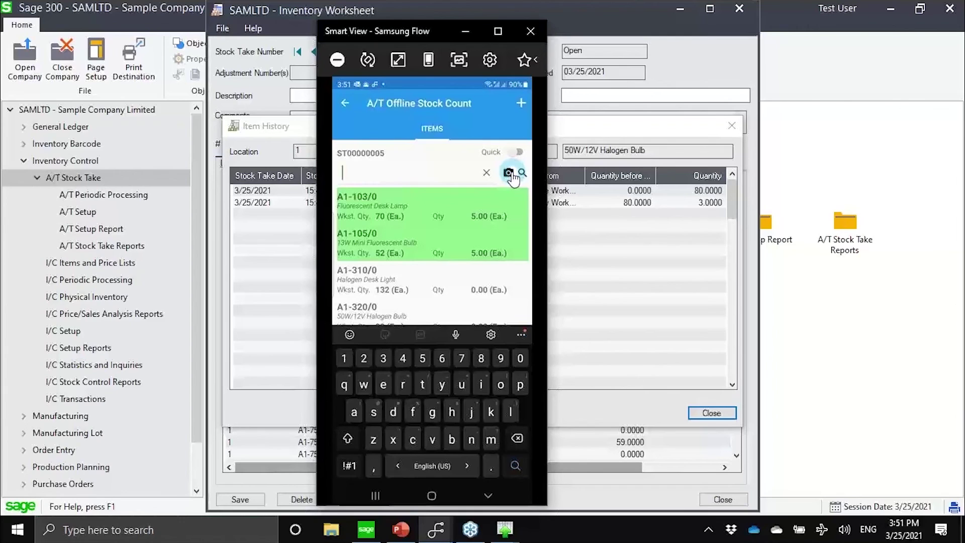
{"action": "type", "text": "a1"}
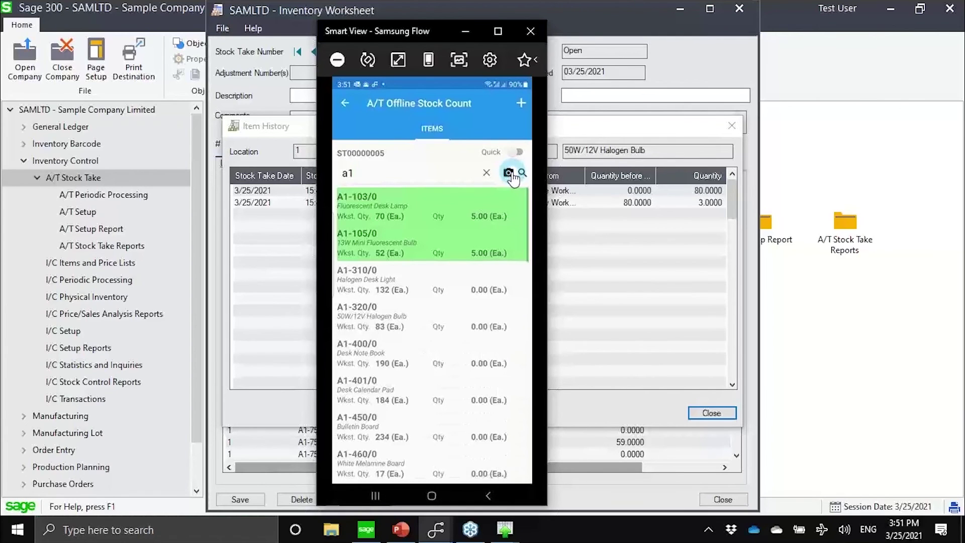
{"action": "type", "text": "310/0"}
{"action": "key", "text": "Return"}
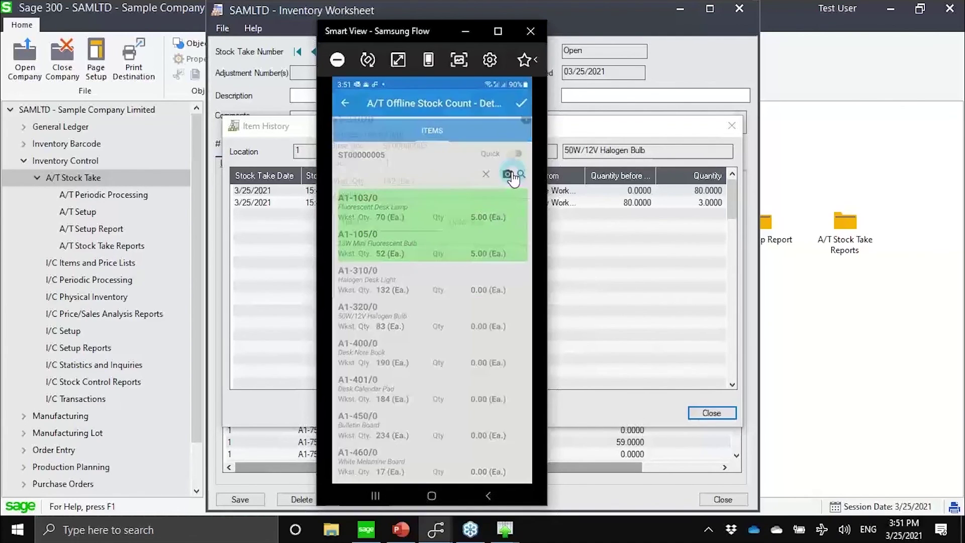
{"action": "type", "text": "5"}
{"action": "key", "text": "Return"}
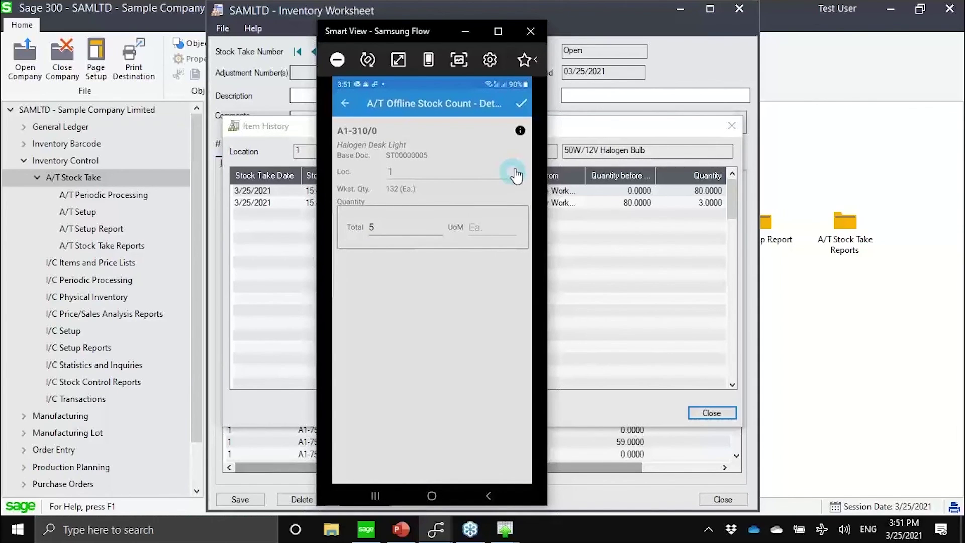
{"action": "left_click", "coordinate": [522, 104]}
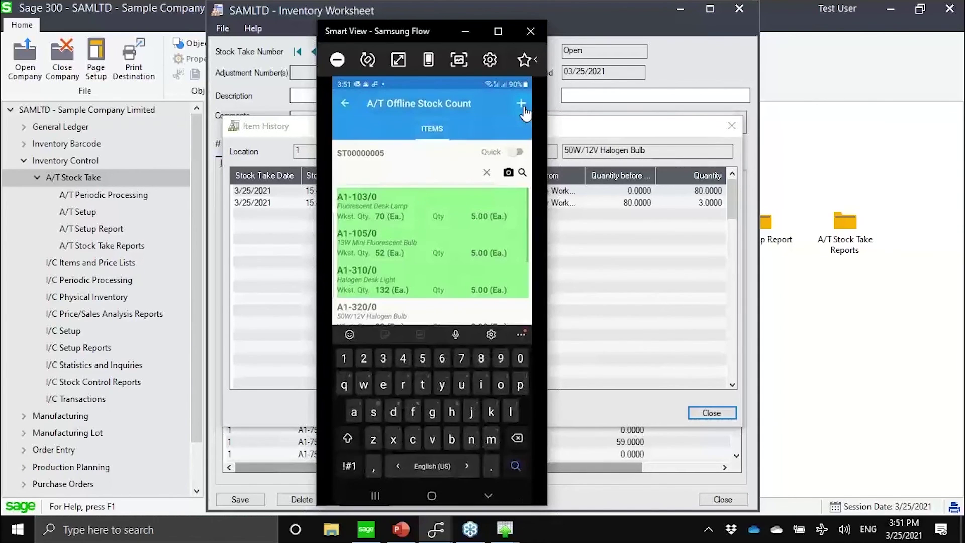
Save the offline count to the phone and acknowledge the document created message
{"action": "left_click", "coordinate": [522, 106]}
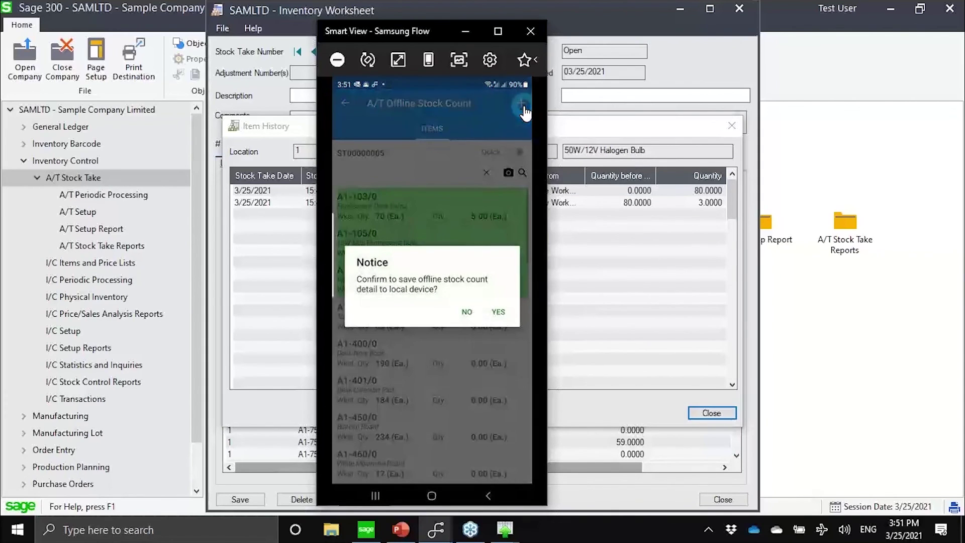
{"action": "left_click", "coordinate": [505, 315]}
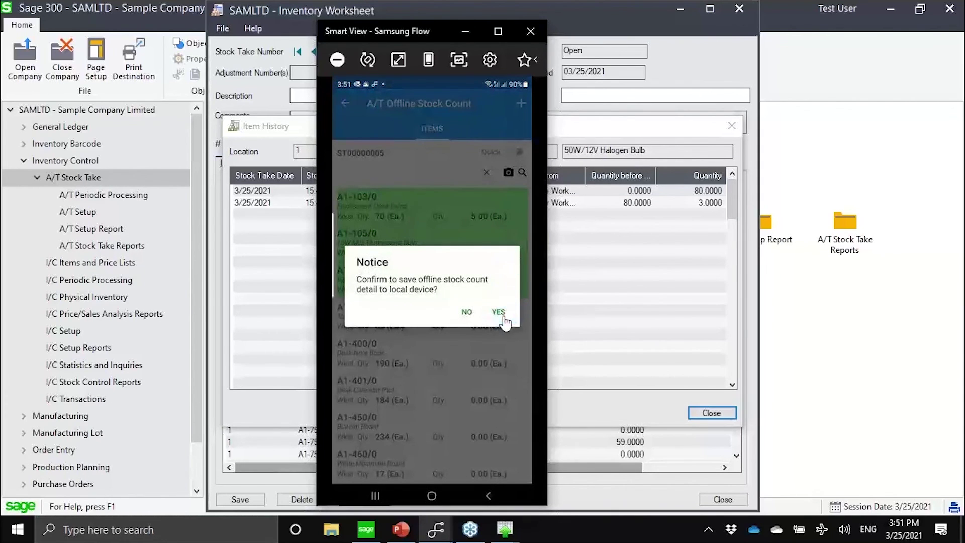
{"action": "left_click", "coordinate": [505, 315]}
Upload ST00000005's offline counts using Add mode and acknowledge the successful posting notice
{"action": "left_click", "coordinate": [384, 344]}
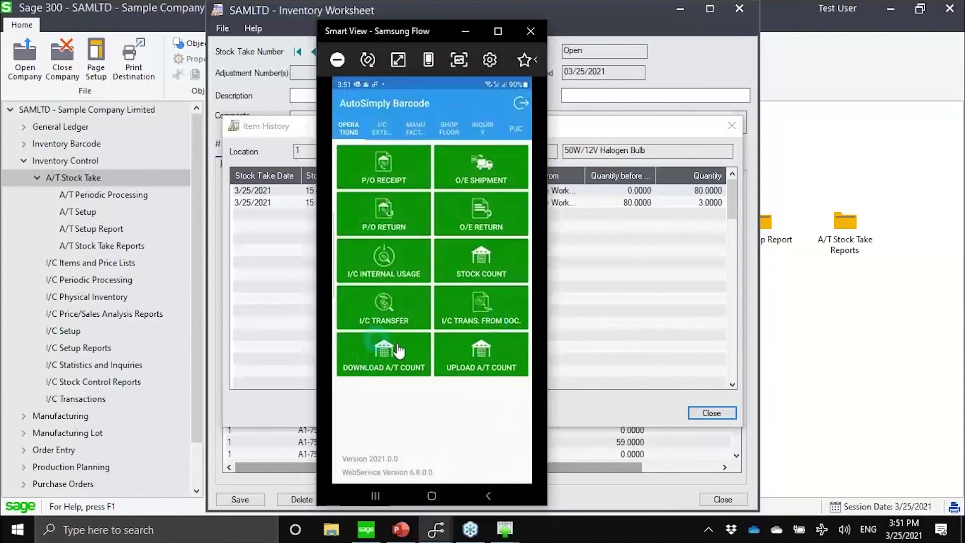
{"action": "left_click", "coordinate": [468, 373]}
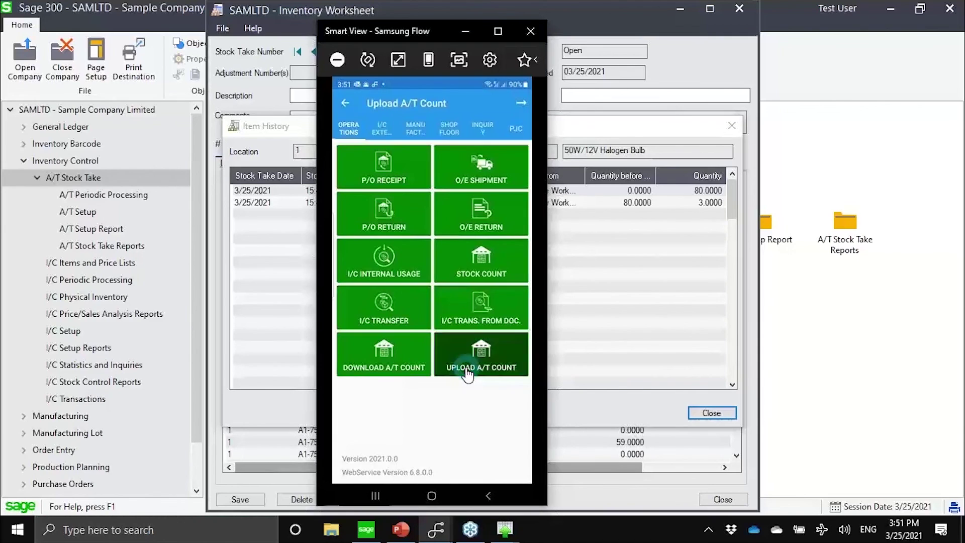
{"action": "left_click", "coordinate": [522, 139]}
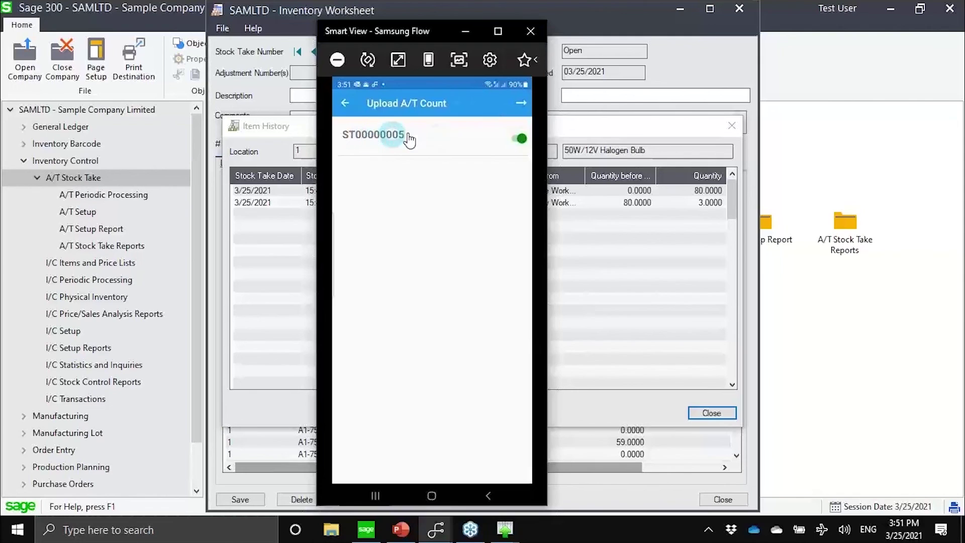
{"action": "left_click", "coordinate": [520, 104]}
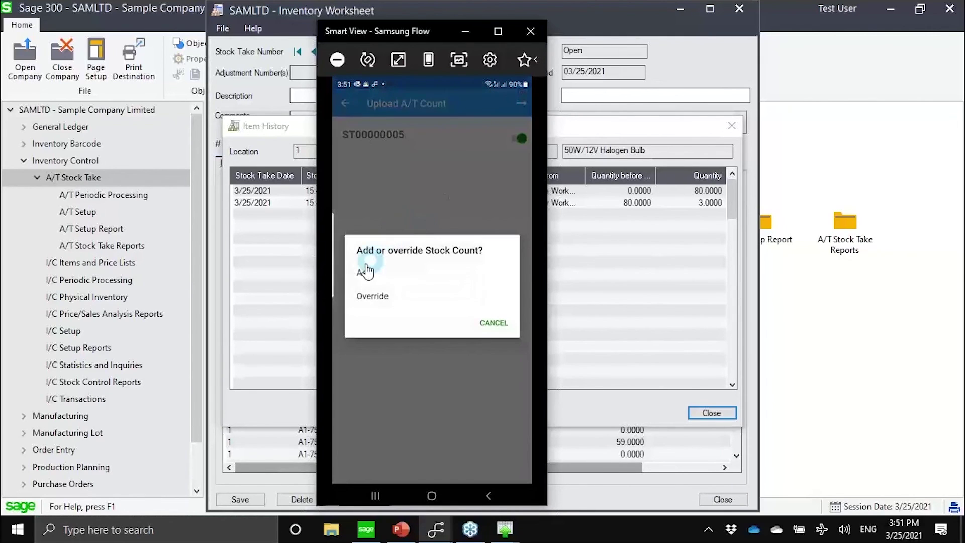
{"action": "left_click", "coordinate": [365, 274]}
{"action": "left_click", "coordinate": [366, 274]}
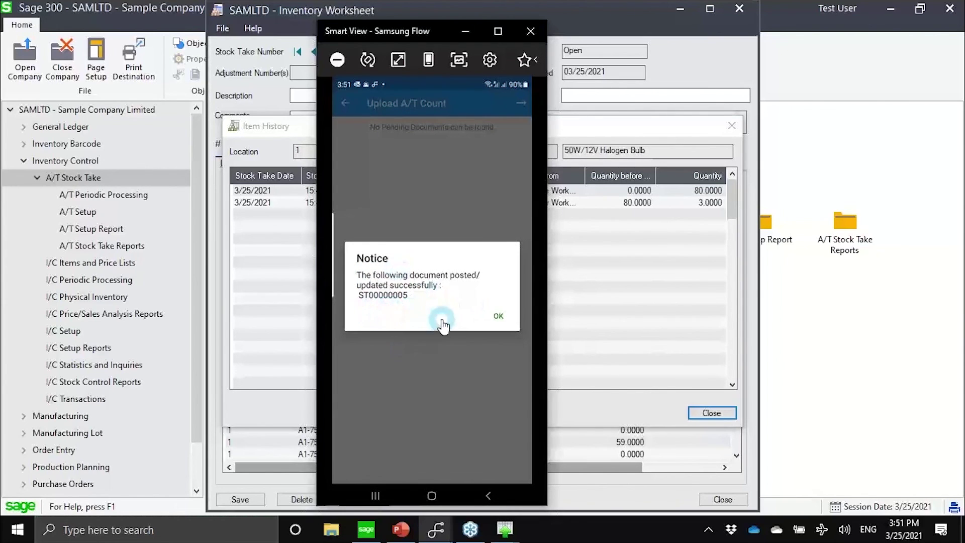
{"action": "left_click", "coordinate": [497, 322]}
Reload ST00000005 showing 75, 57 and 137, and open A1-103/0's history with the added 5
{"action": "left_click", "coordinate": [436, 131]}
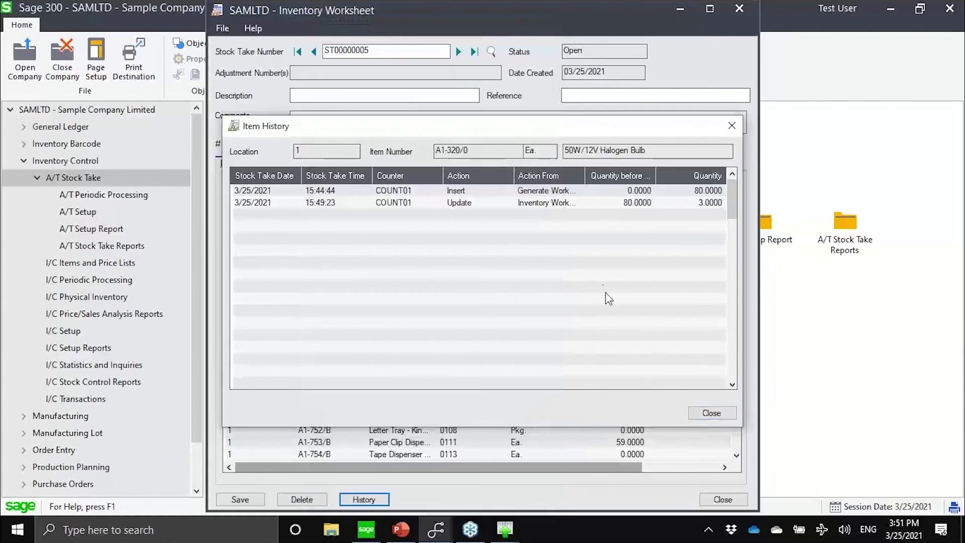
{"action": "left_click", "coordinate": [732, 125]}
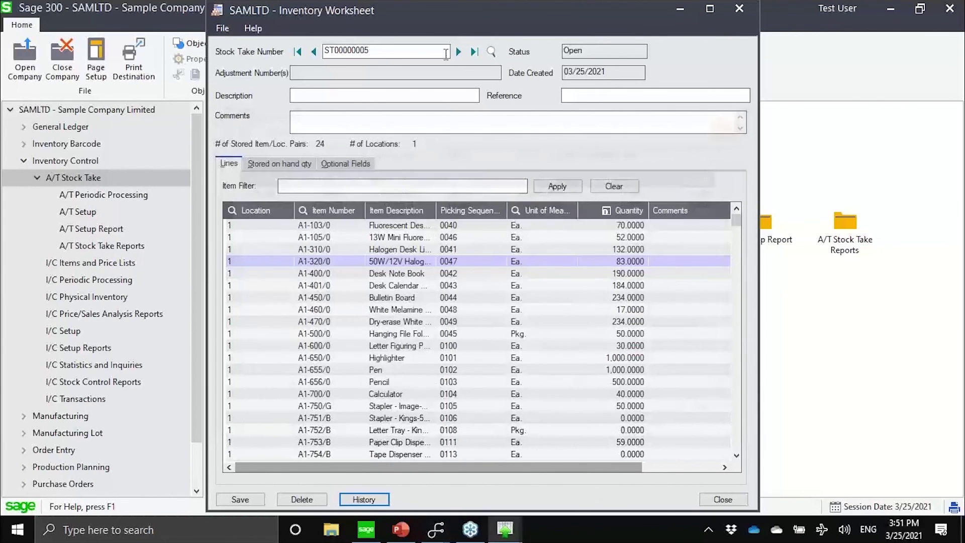
{"action": "left_click", "coordinate": [314, 51]}
{"action": "left_click", "coordinate": [458, 51]}
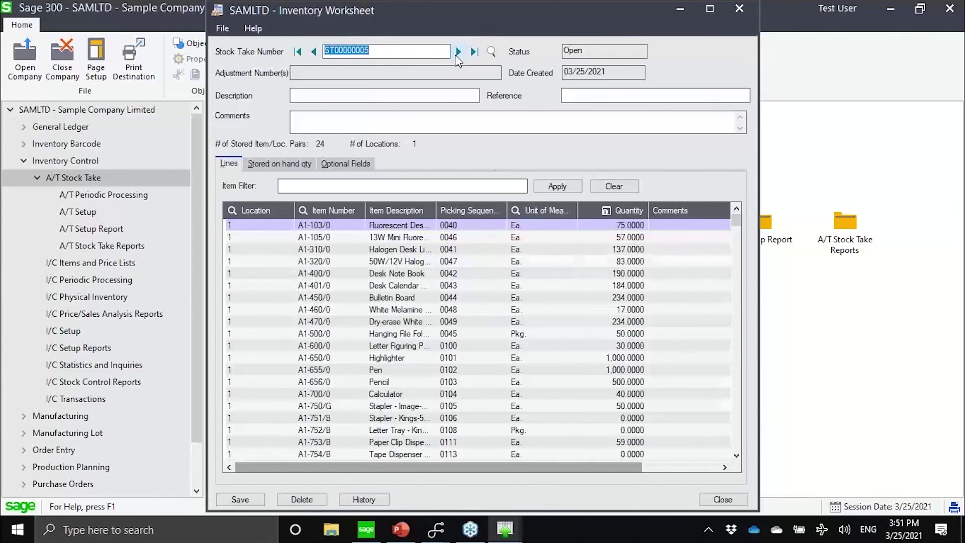
{"action": "left_click", "coordinate": [621, 226]}
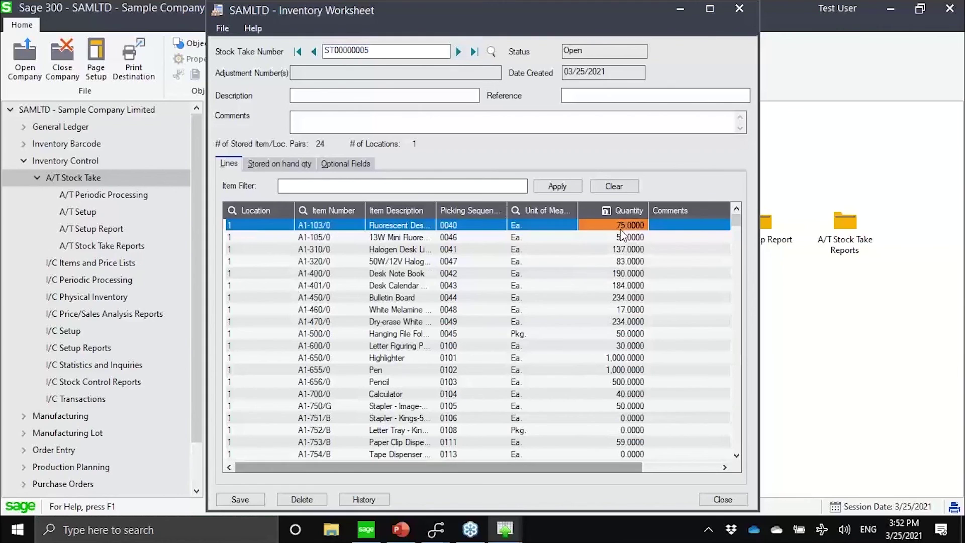
{"action": "left_click", "coordinate": [378, 504]}
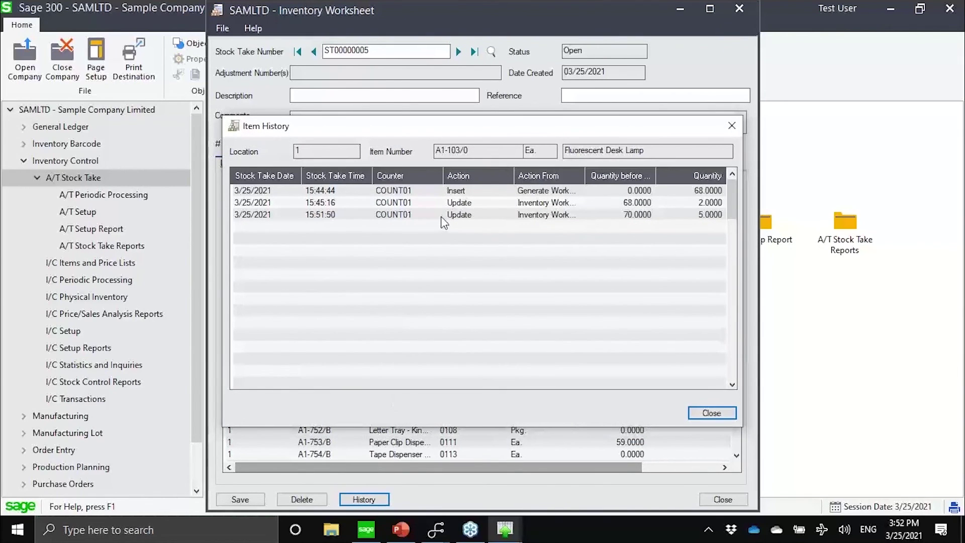